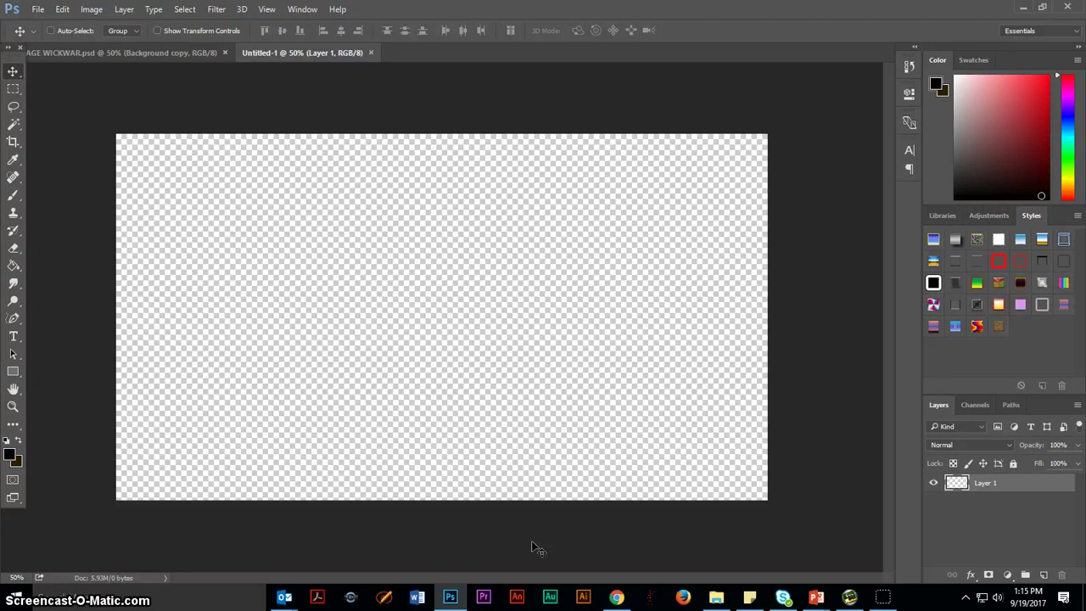
Step: Set up a new document named COLLAGE WICKWAR, 1920×1080 px at 72 ppi, transparent background
click(40, 10)
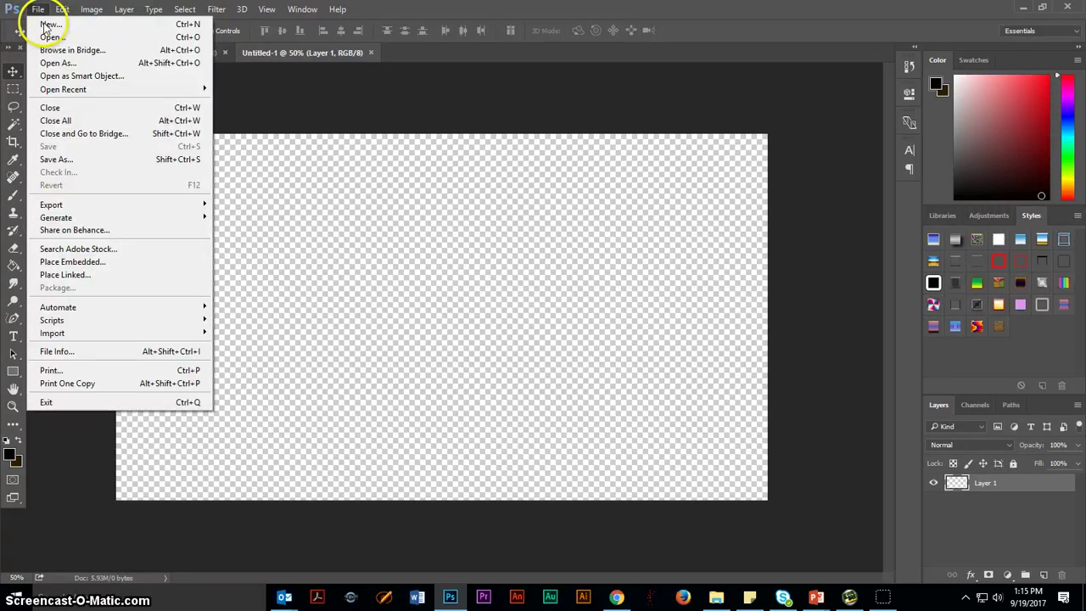
click(48, 24)
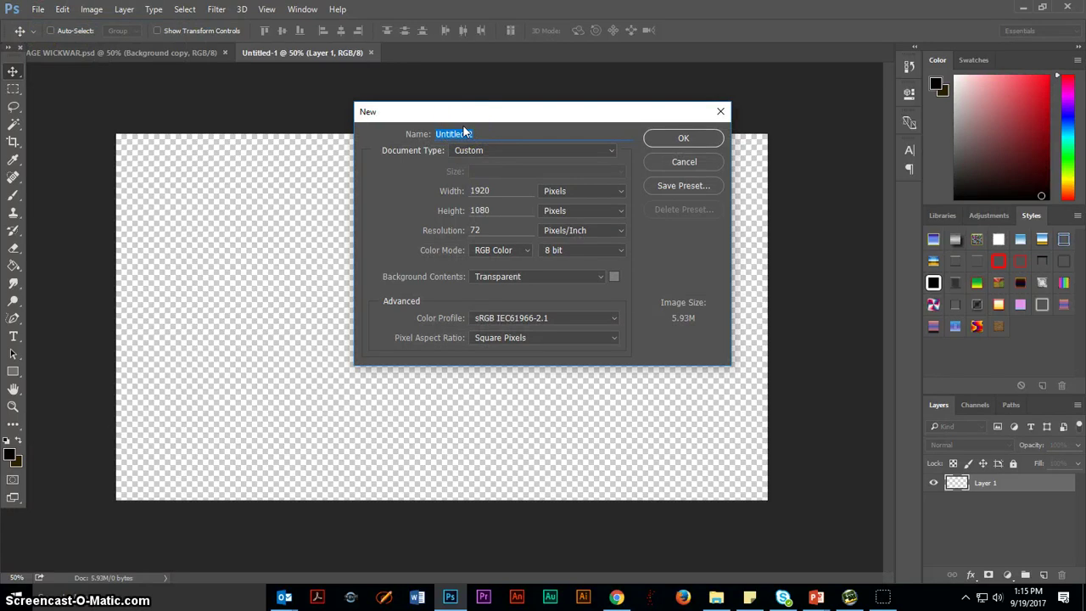
text(COLLAGE WICKWAR)
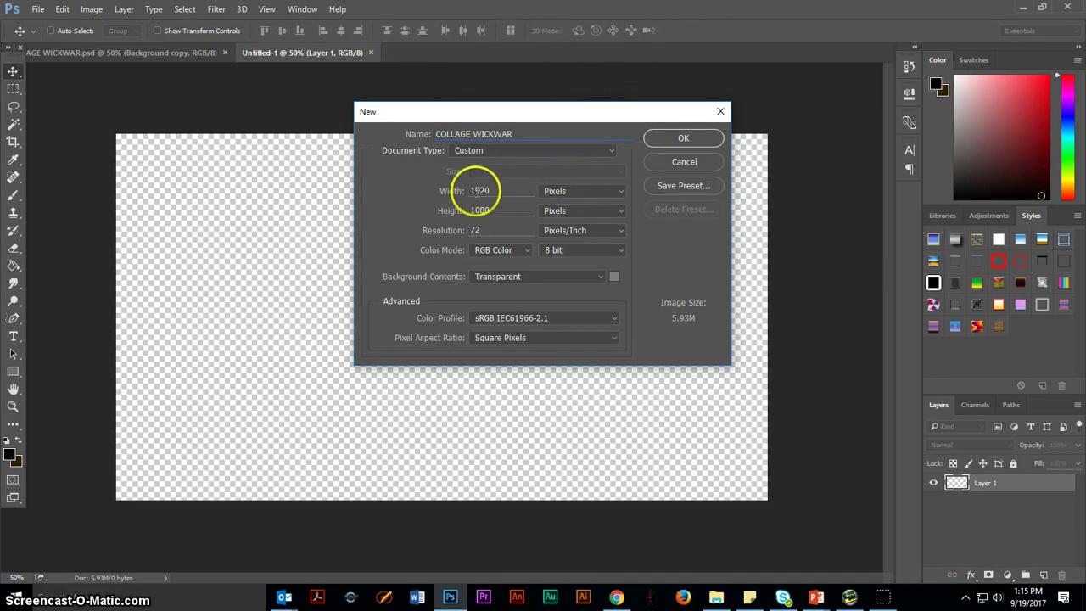
double_click(501, 190)
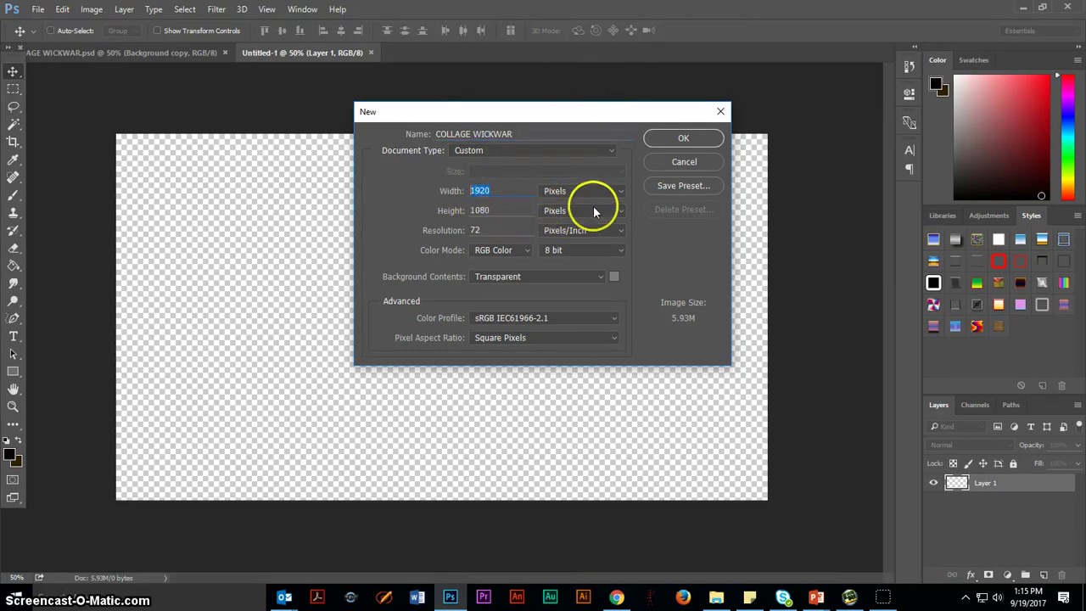
click(620, 195)
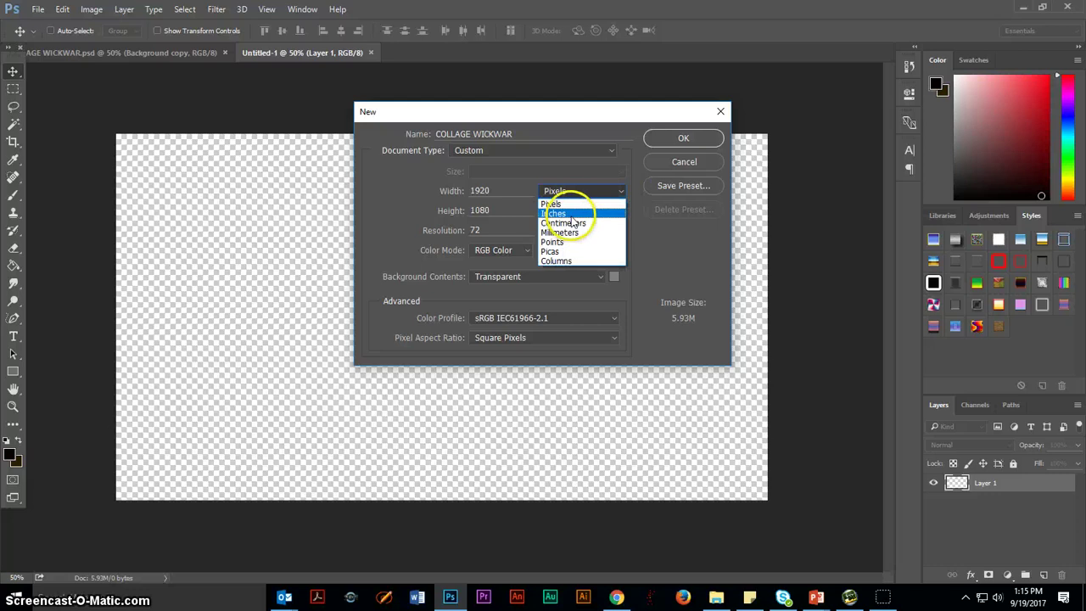
click(501, 215)
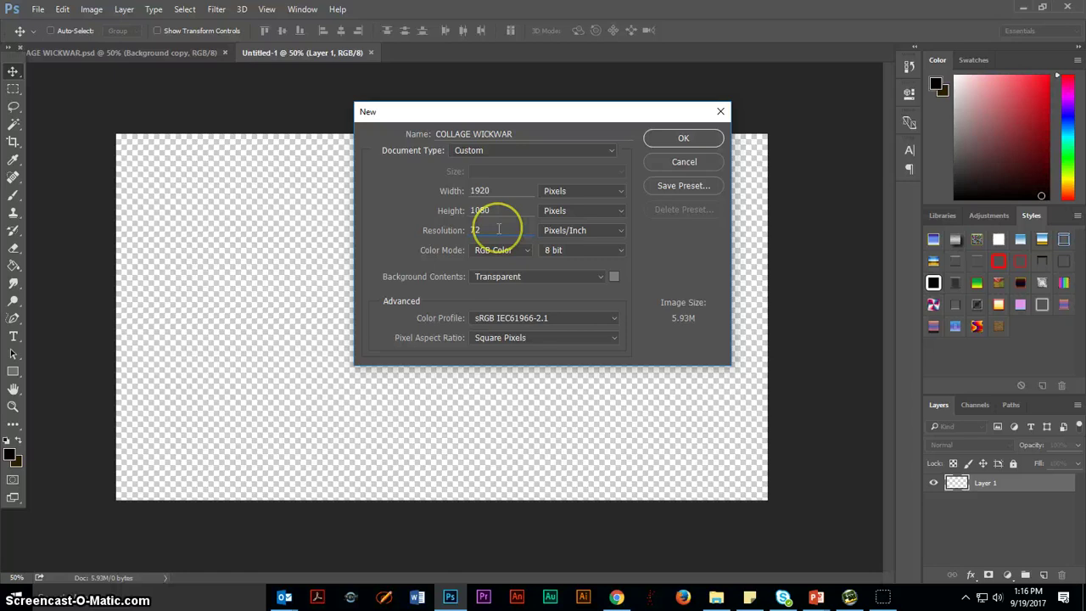
click(602, 276)
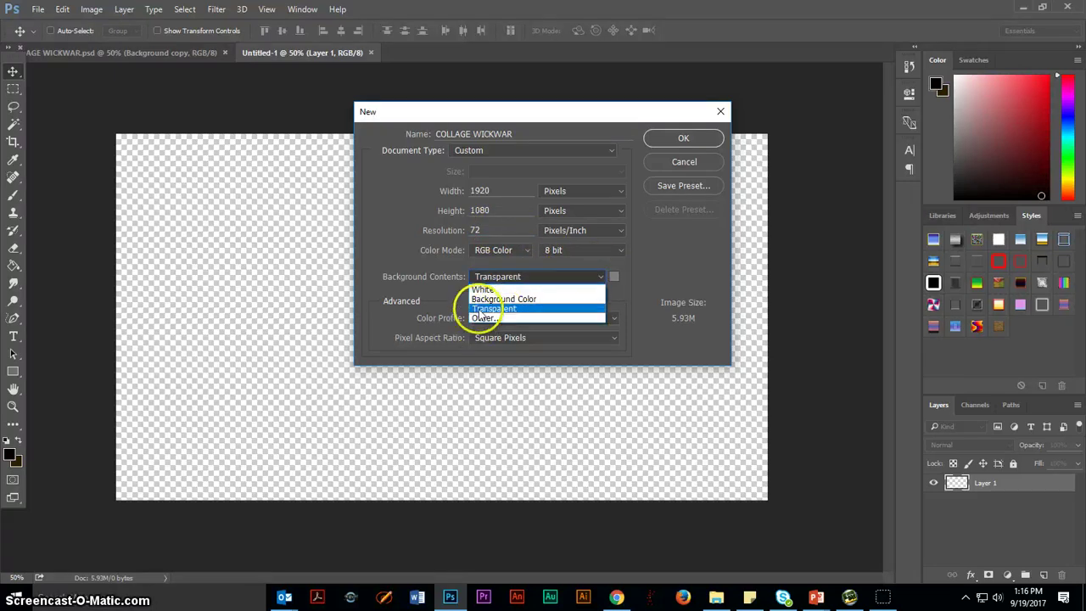
click(480, 310)
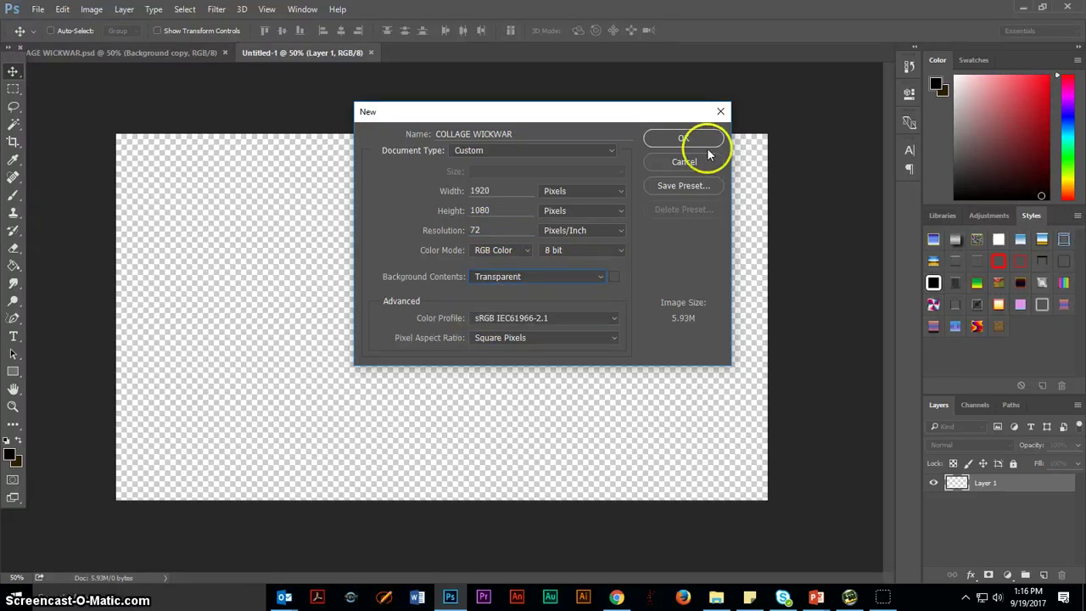
Step: Create the COLLAGE WICKWAR canvas, then open IMG_1854.jpg from PICS > COLLAGE > JPEG
click(682, 139)
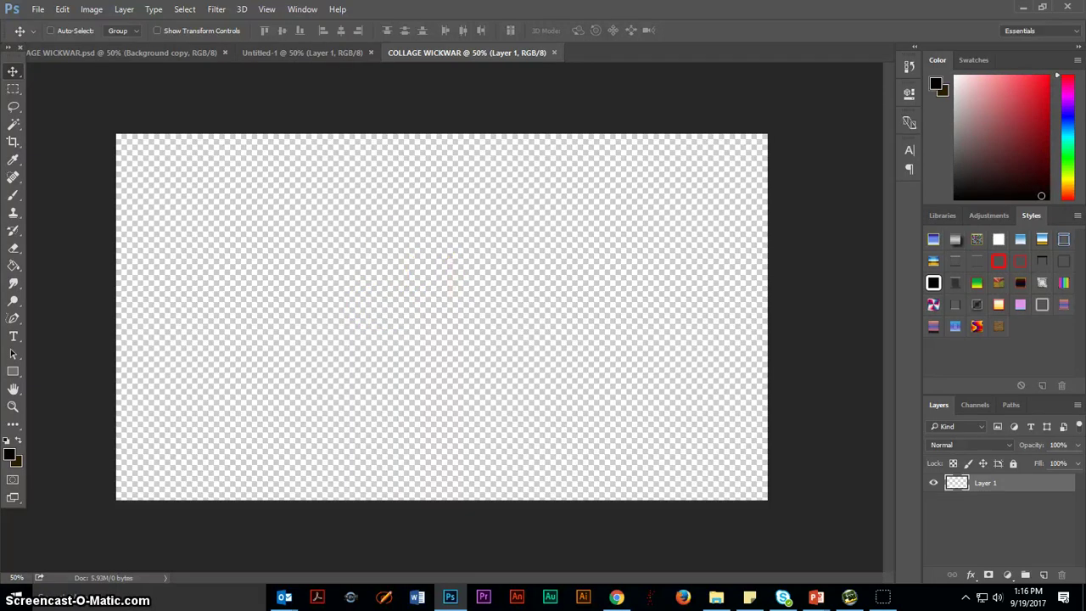
click(38, 10)
click(53, 29)
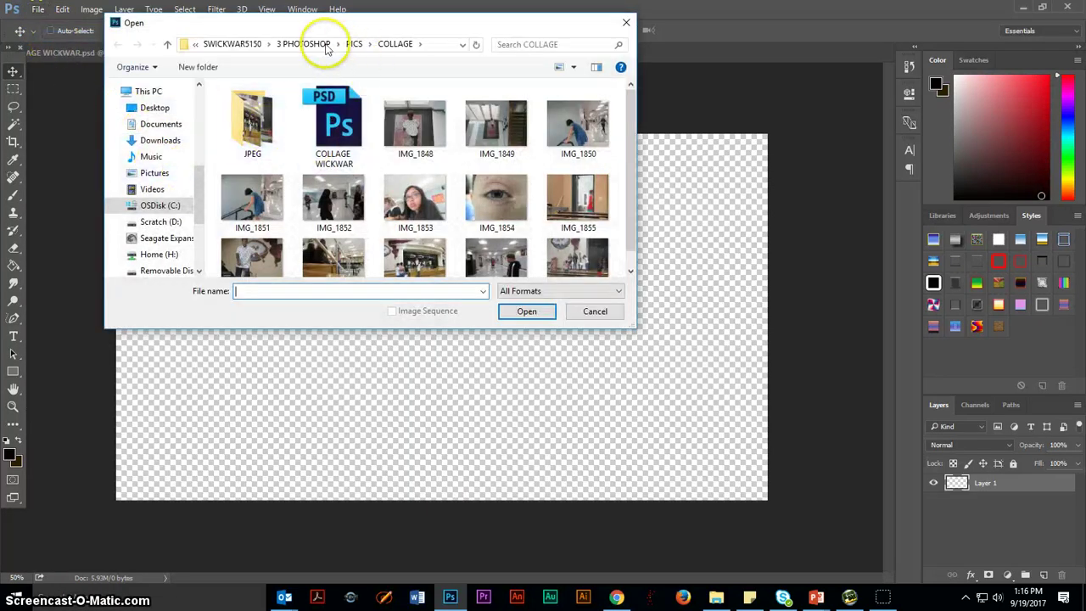
click(322, 44)
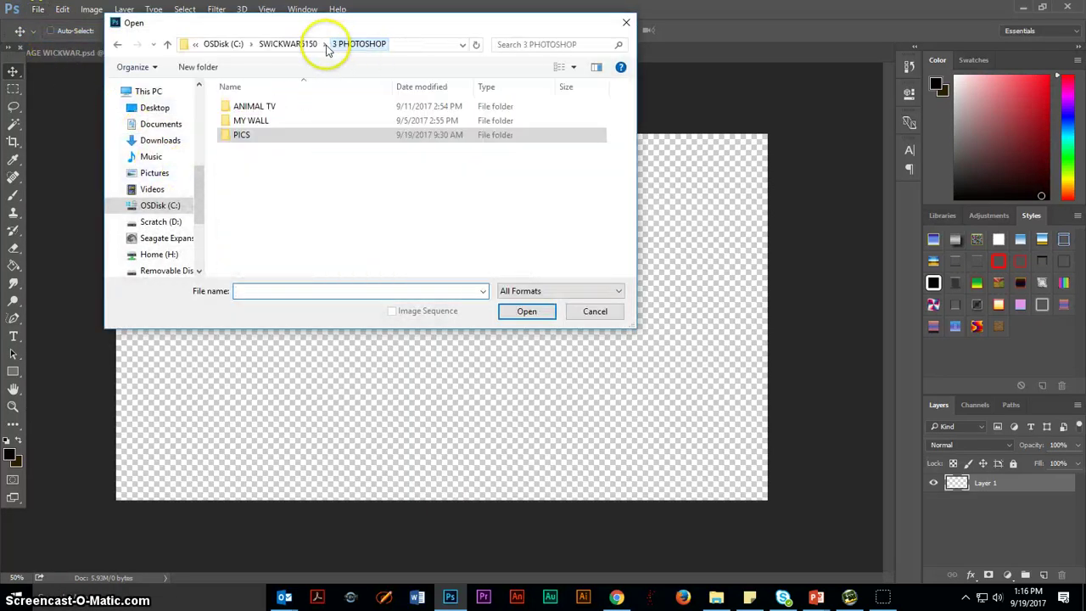
double_click(243, 135)
double_click(252, 107)
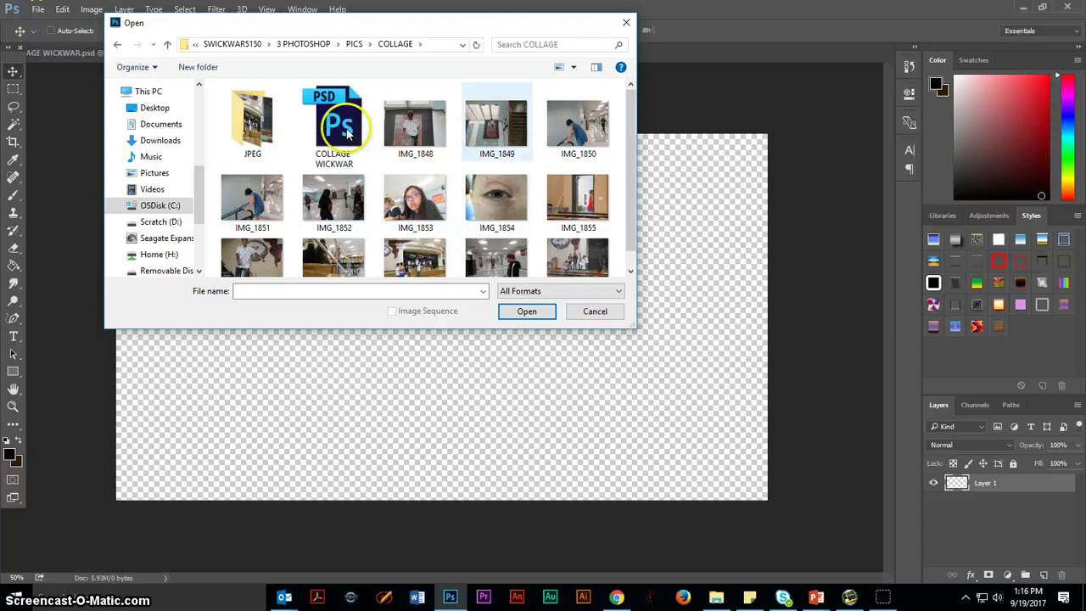
double_click(250, 124)
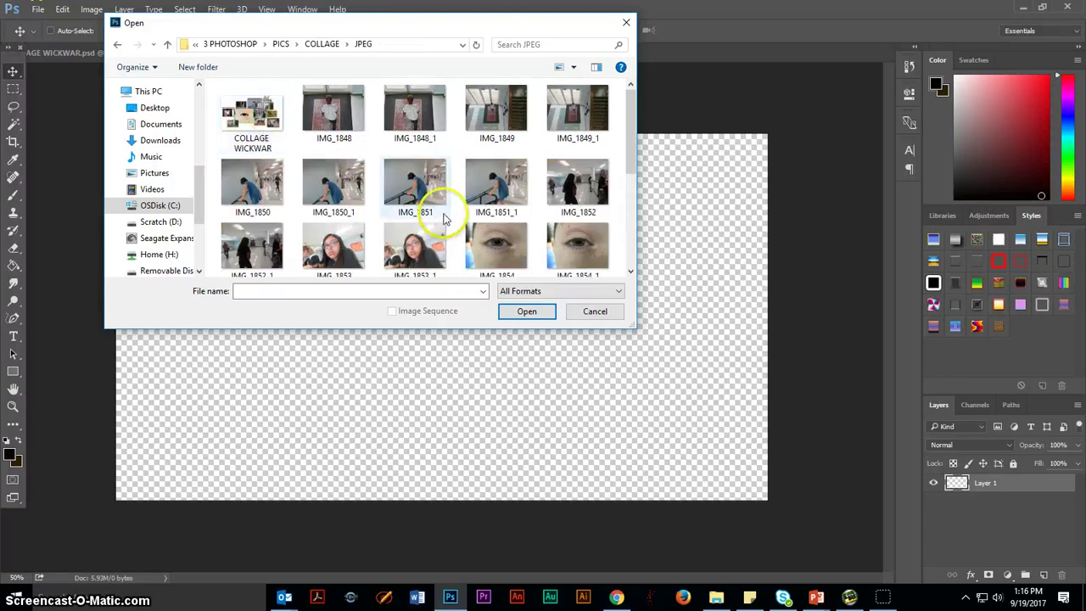
scroll(443, 214, down, 2)
scroll(443, 218, up, 2)
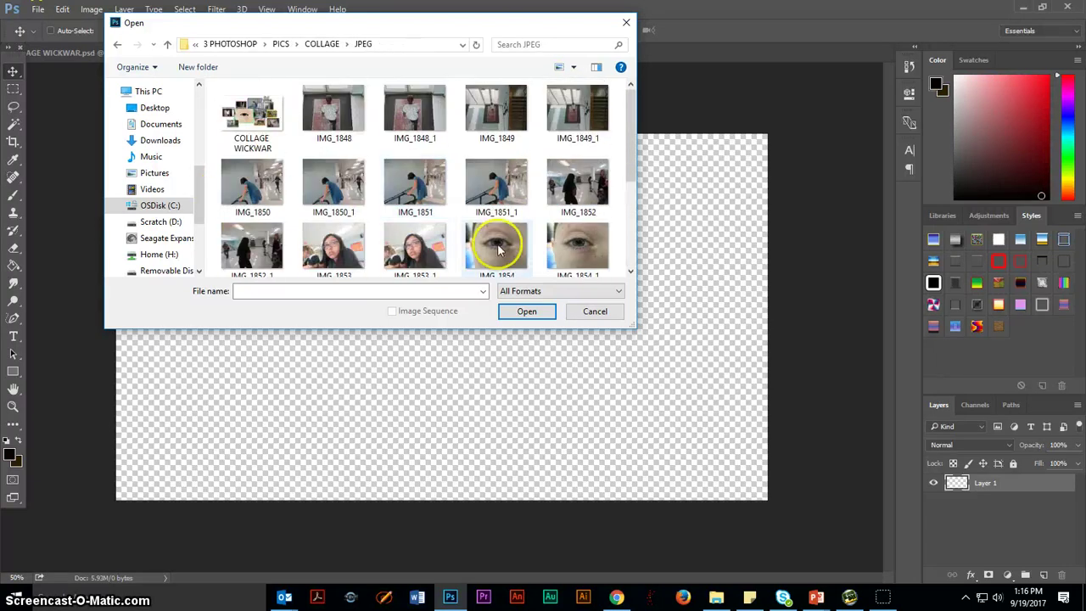
click(499, 247)
click(522, 311)
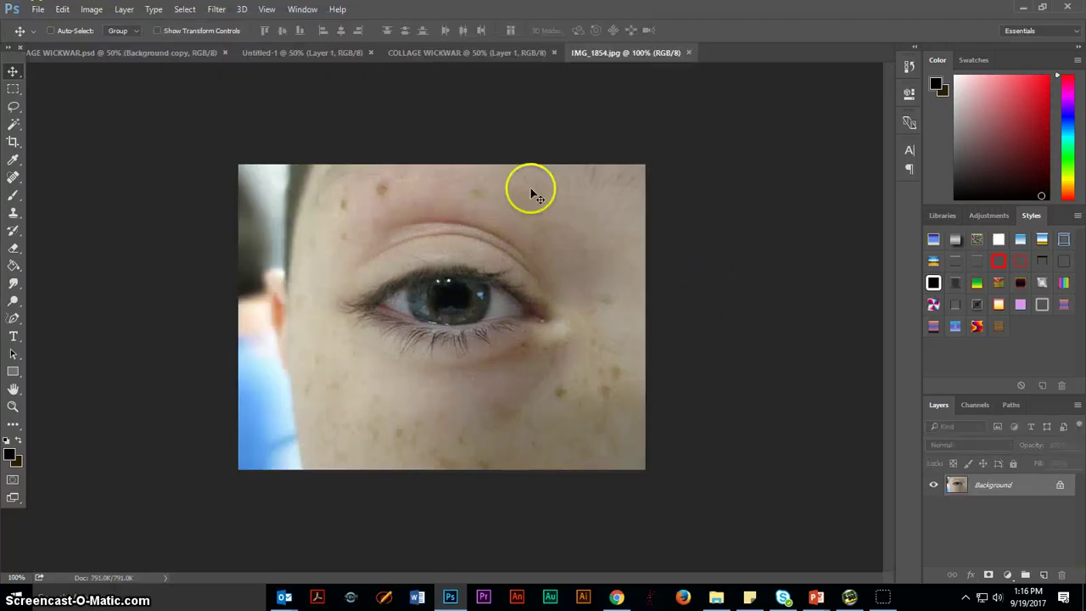
Step: Duplicate the eye photo's Background layer into a Background copy layer
click(439, 52)
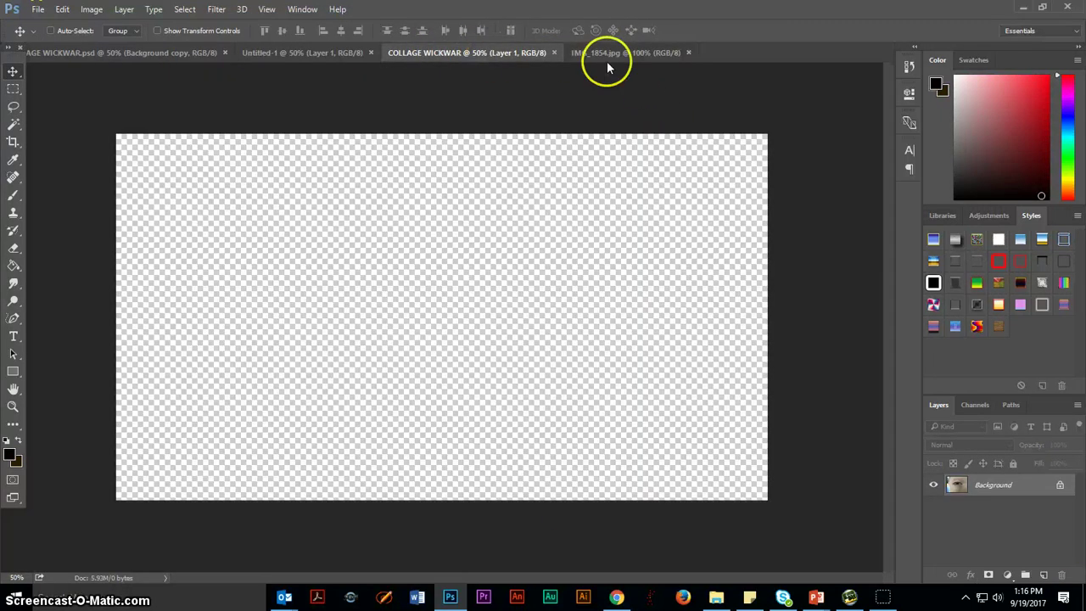
click(637, 53)
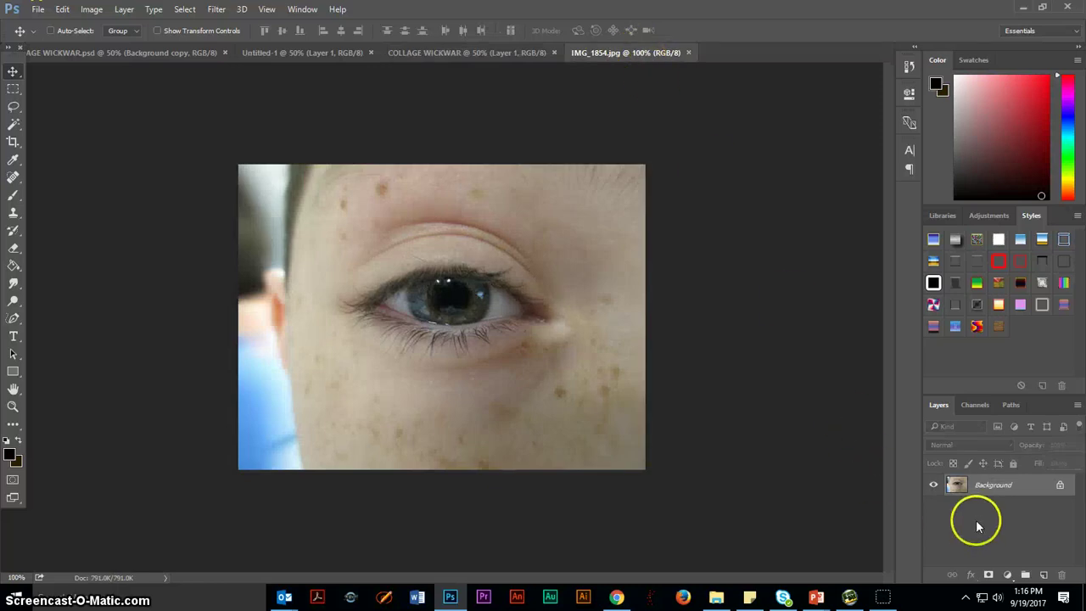
drag(957, 484, 1043, 575)
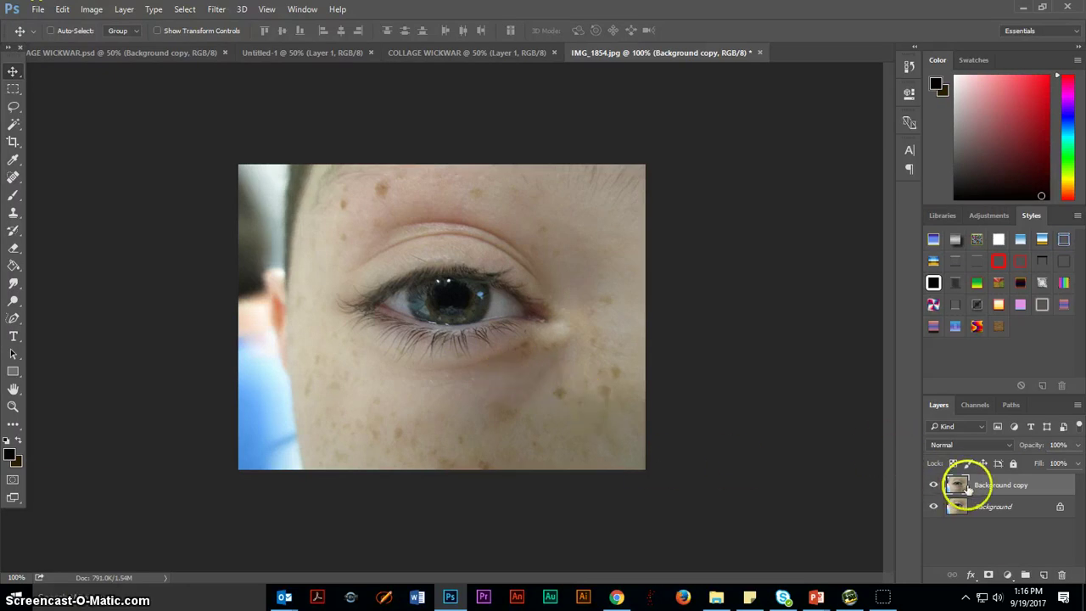
Step: Add a Stroke style to the Background copy layer and set its colour to deep red
double_click(1050, 486)
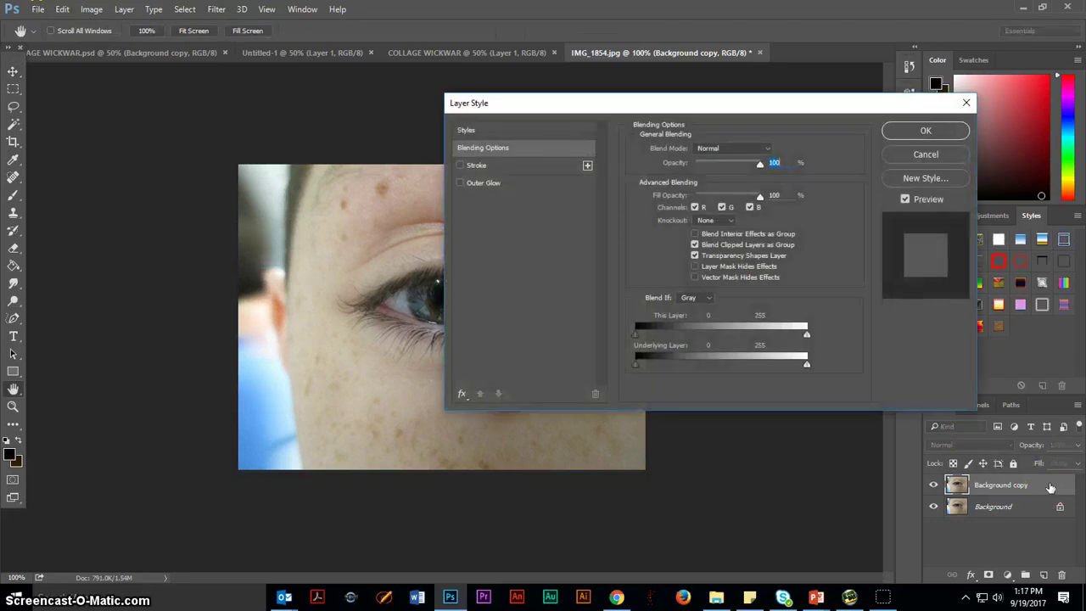
click(505, 164)
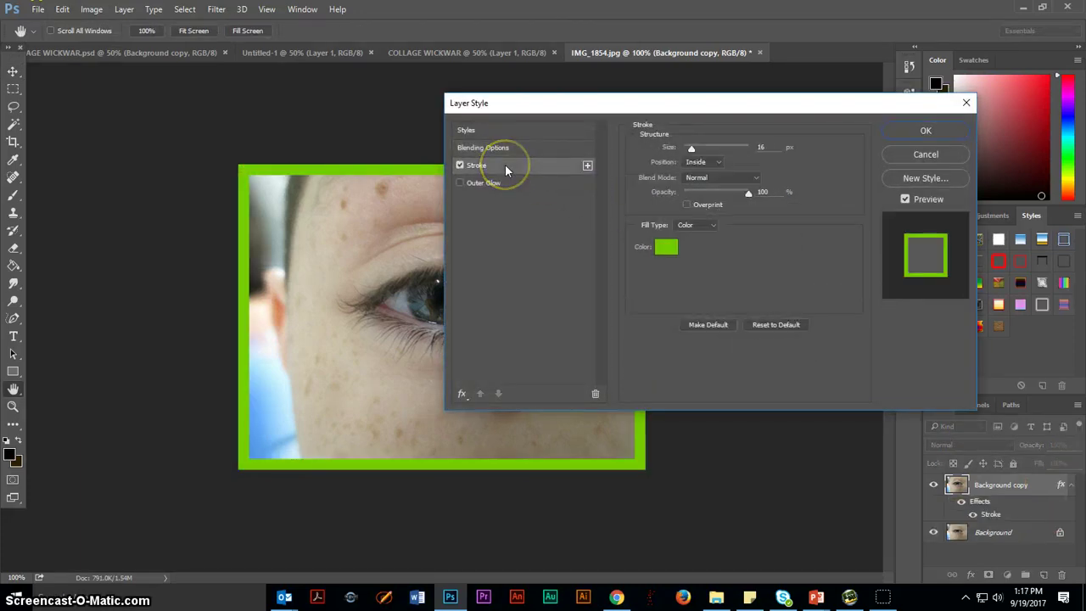
click(664, 247)
click(910, 223)
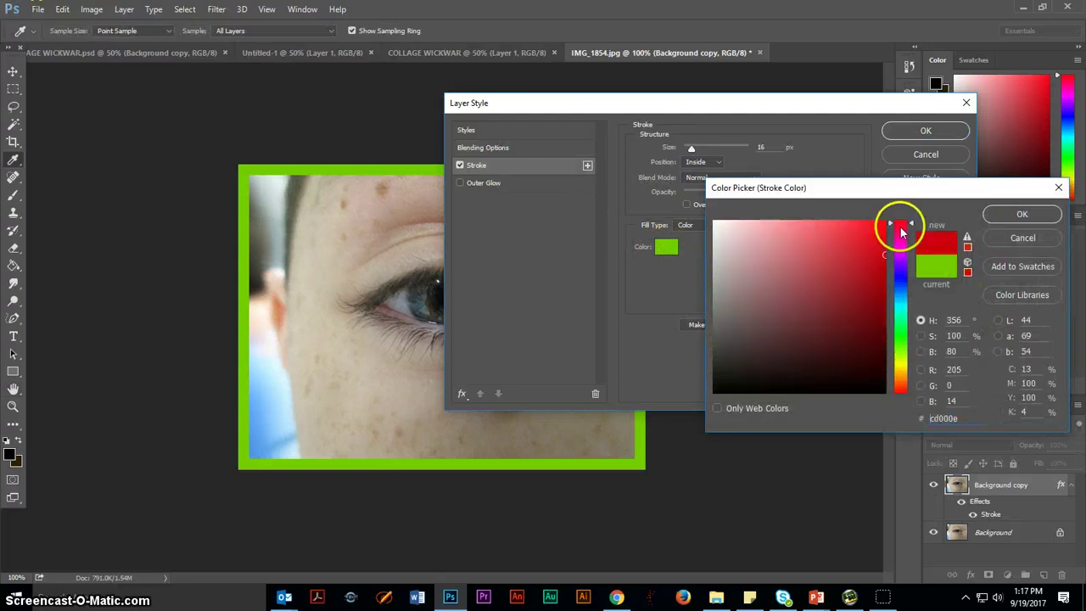
click(845, 273)
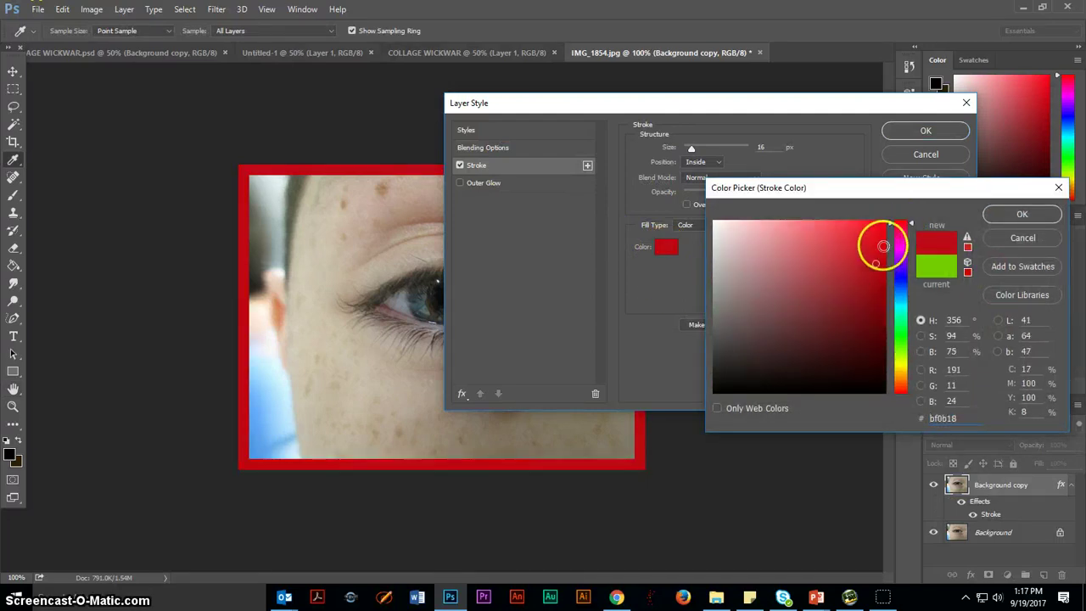
mouse_move(910, 223)
mouse_down()
mouse_move(910, 305)
mouse_move(911, 221)
mouse_up()
drag(877, 257, 873, 267)
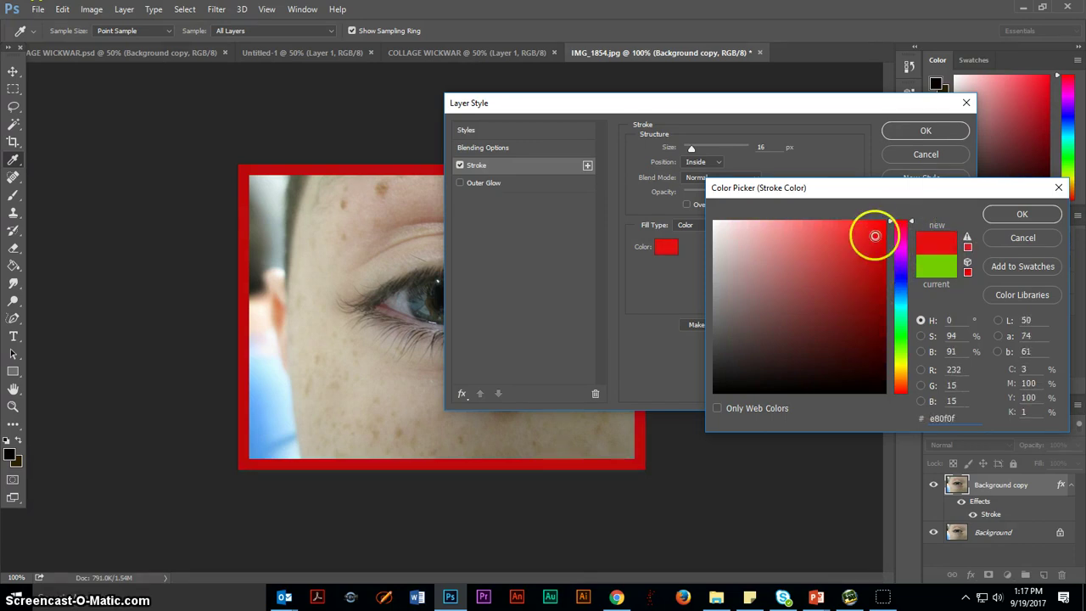
click(996, 213)
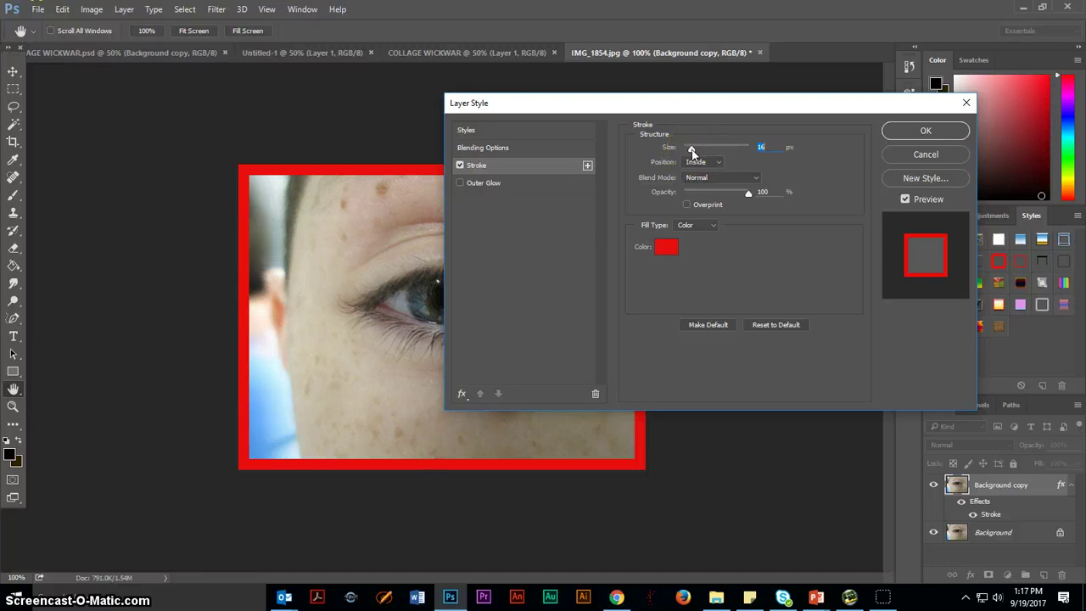
Step: Make the red stroke 10 px, positioned Inside, and apply the layer style
drag(692, 149, 690, 150)
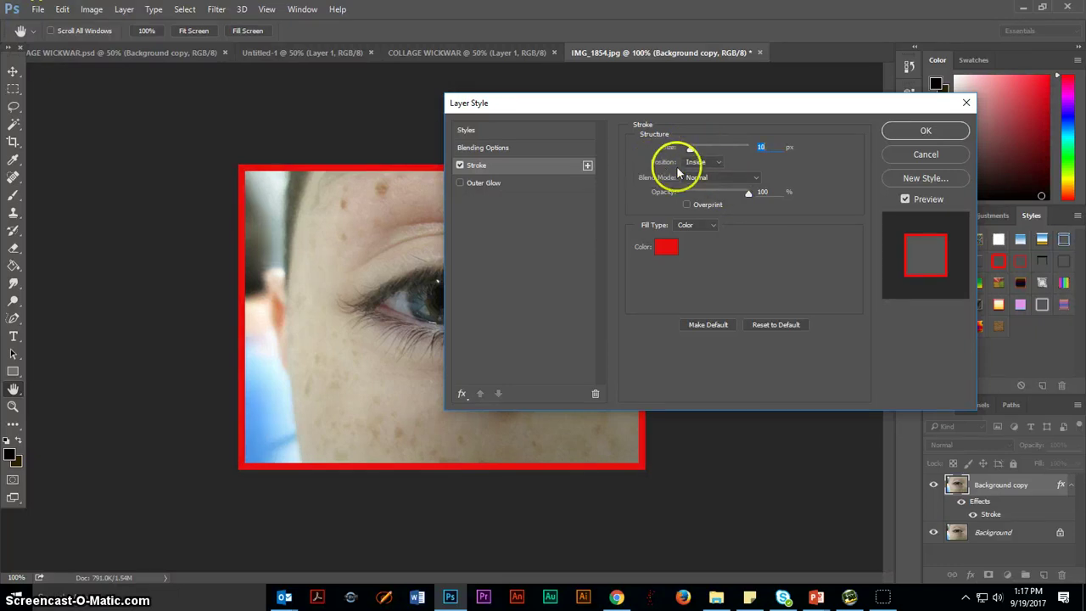
click(718, 163)
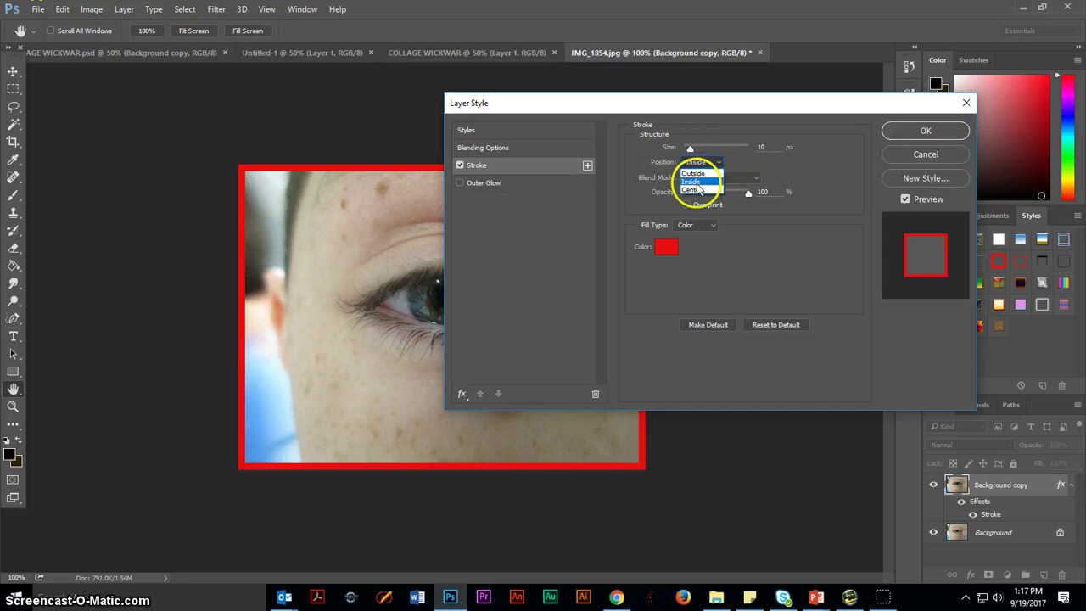
click(696, 183)
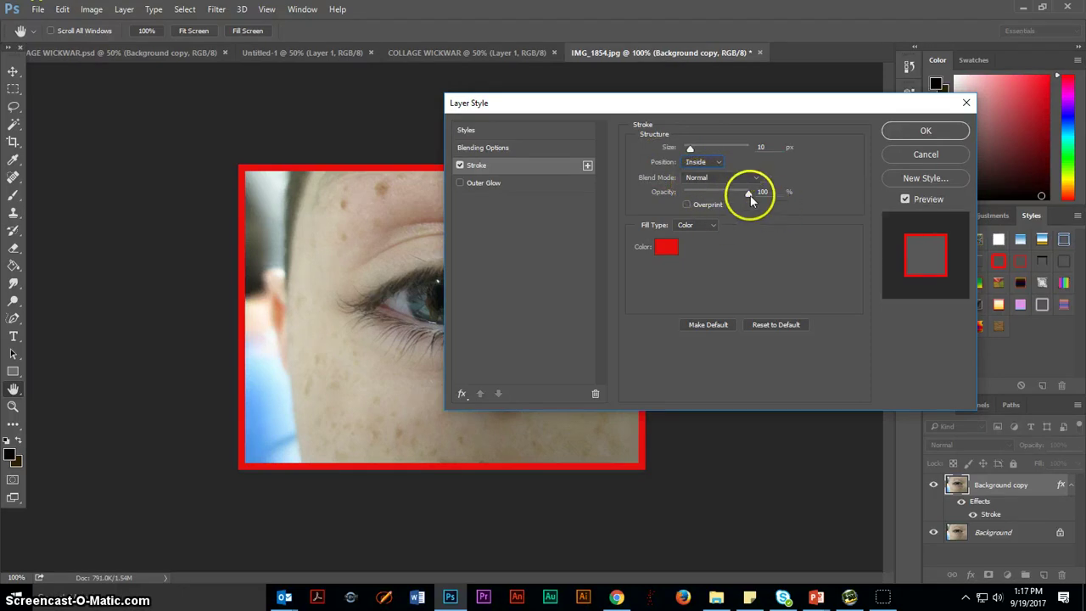
click(904, 136)
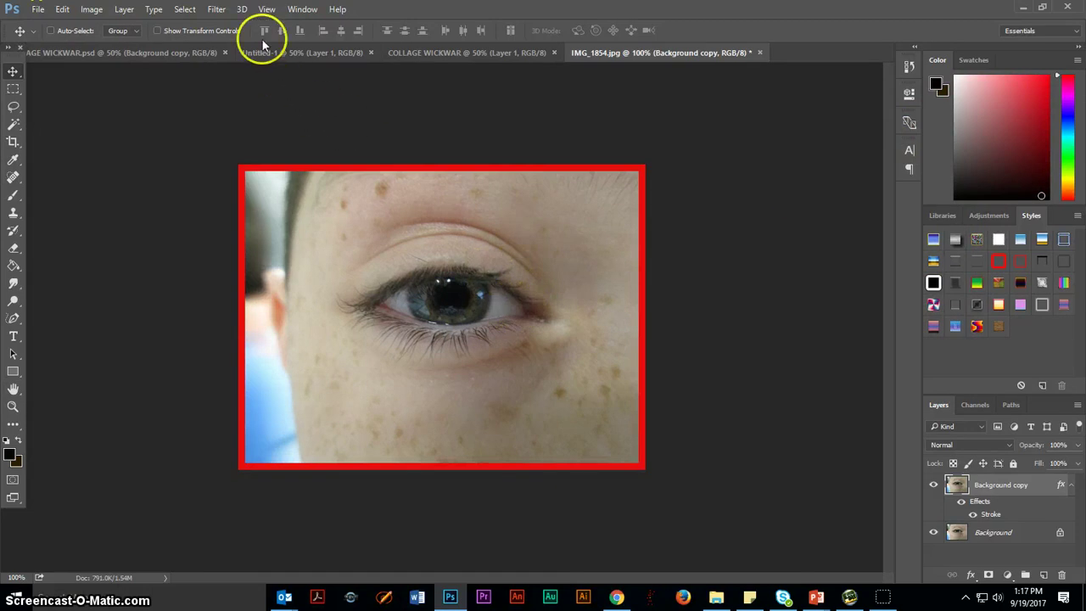
Step: Apply a Stained Glass filter with Cell Size 4, Border Thickness 3 and Light Intensity 1
click(216, 10)
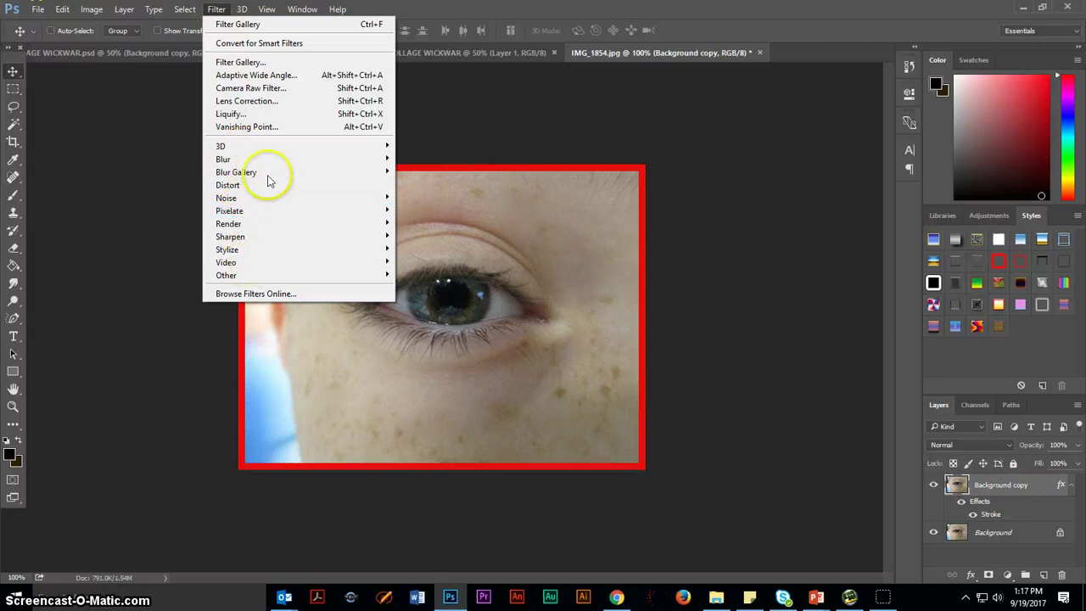
click(266, 64)
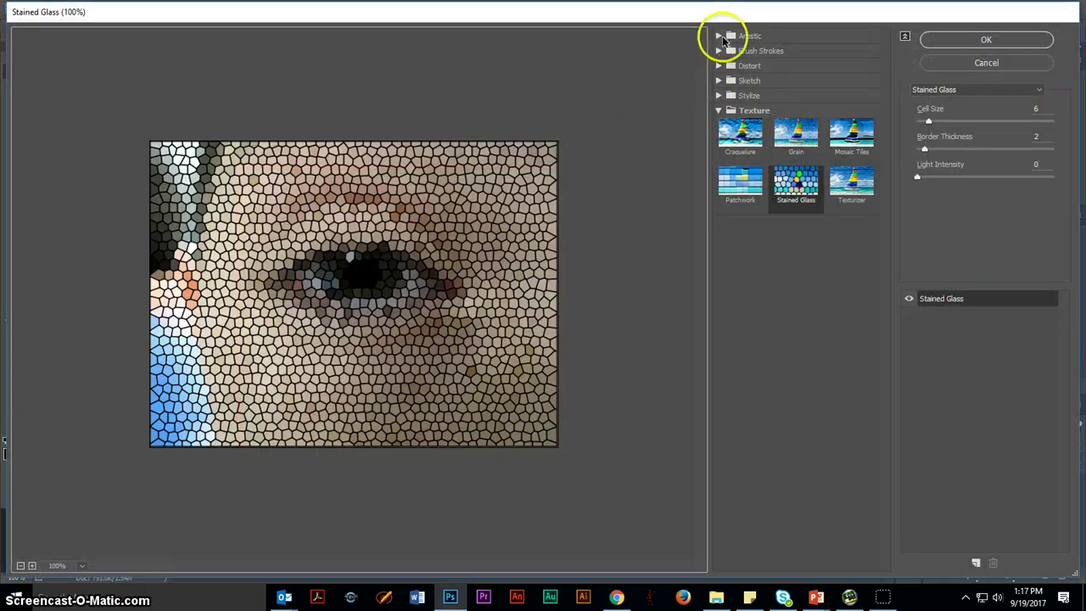
click(732, 36)
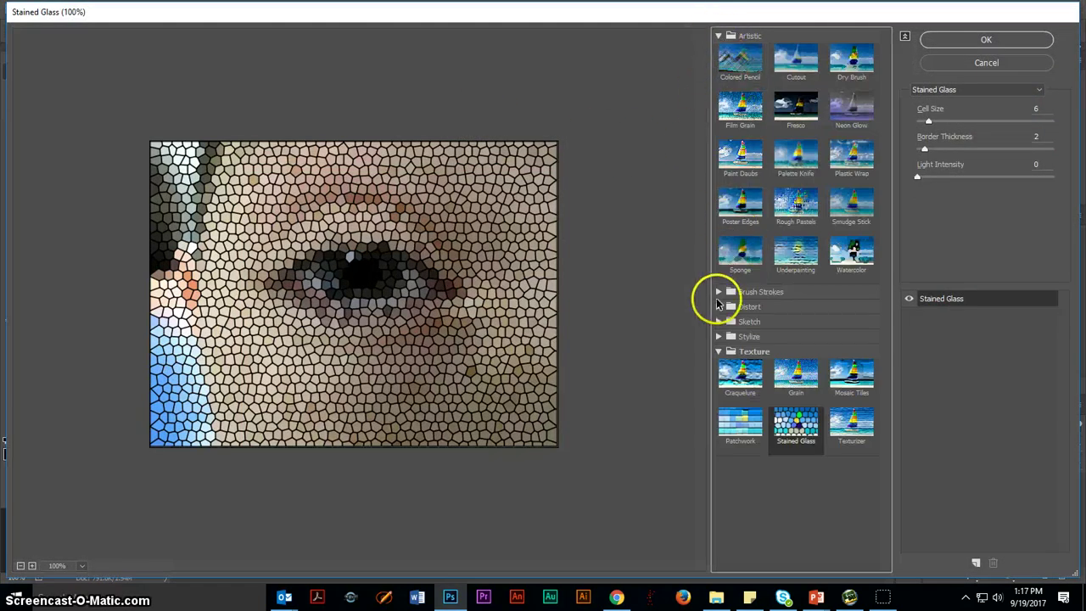
click(795, 251)
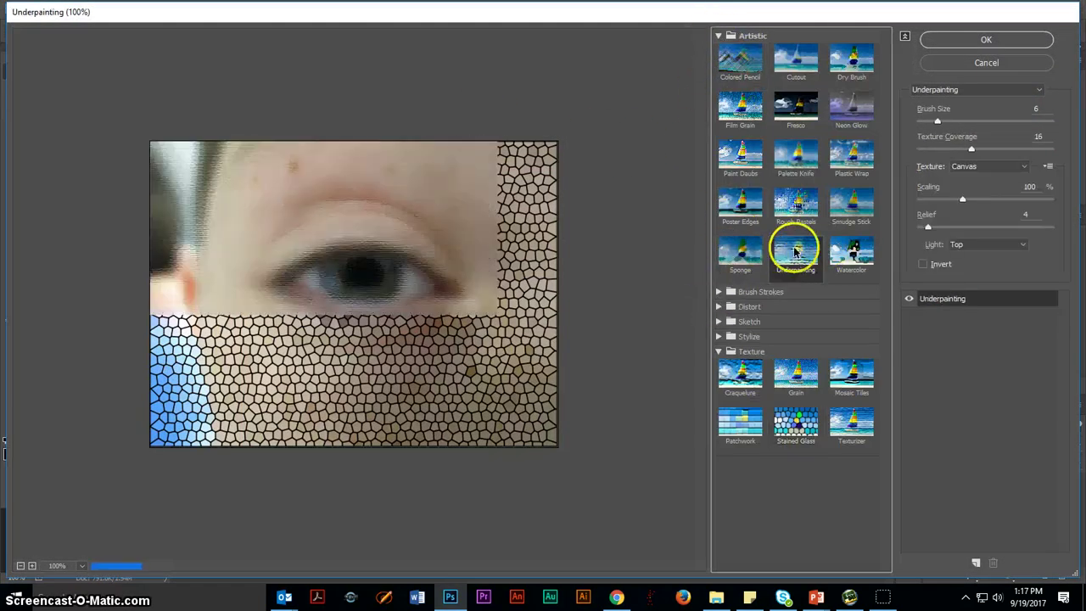
click(794, 202)
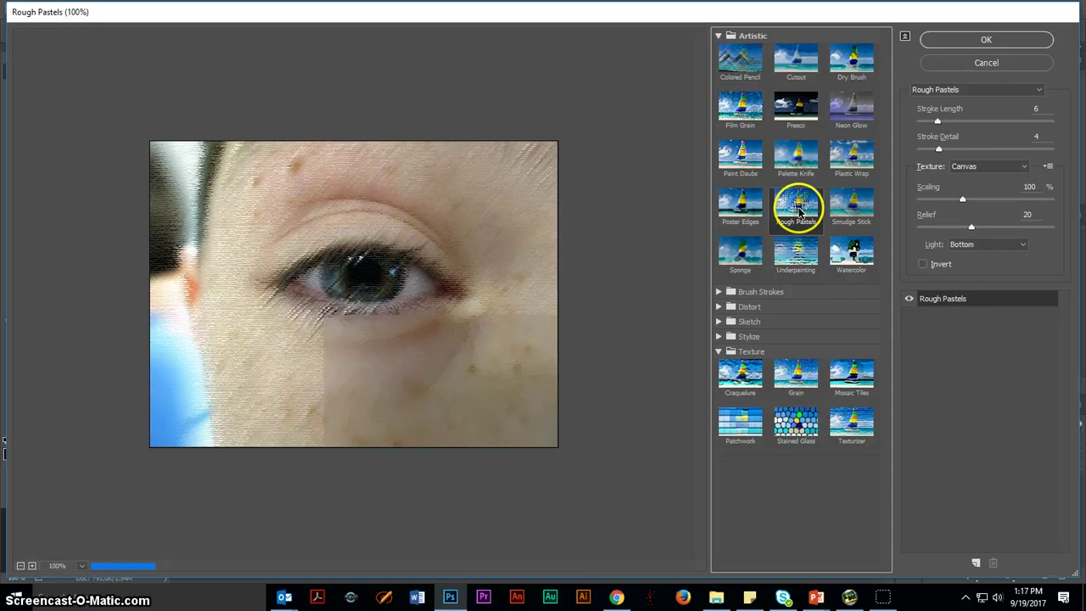
click(794, 419)
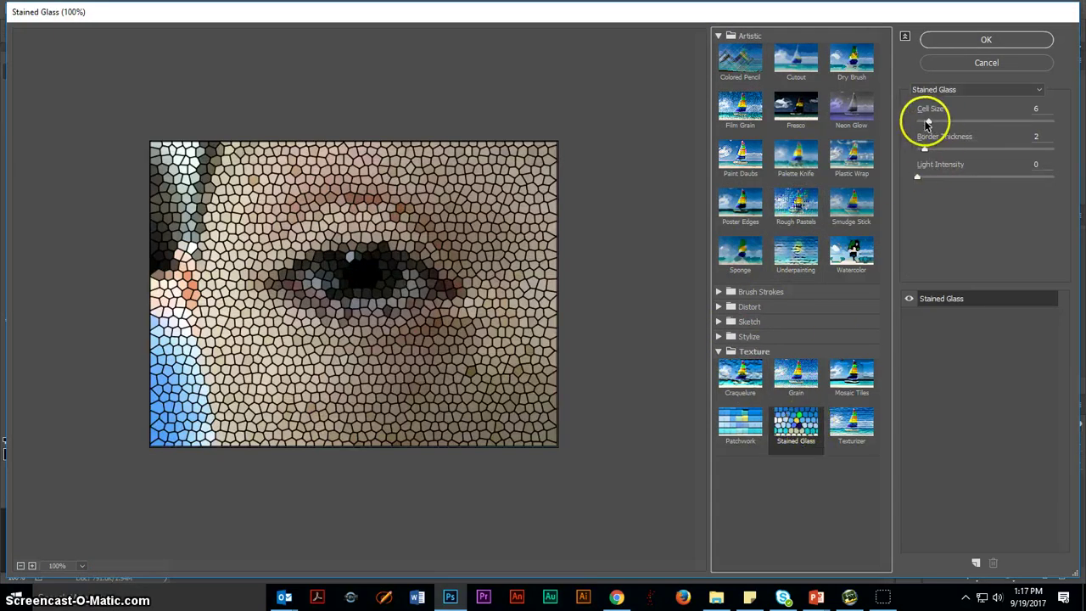
mouse_move(927, 120)
mouse_down()
mouse_move(949, 120)
mouse_move(921, 121)
mouse_up()
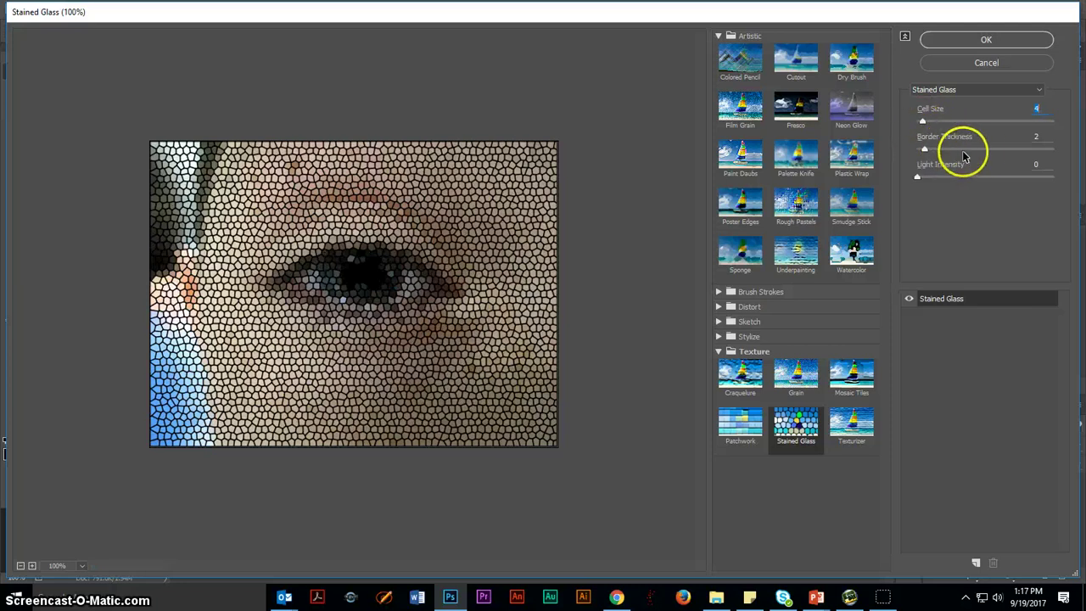
drag(924, 152, 939, 187)
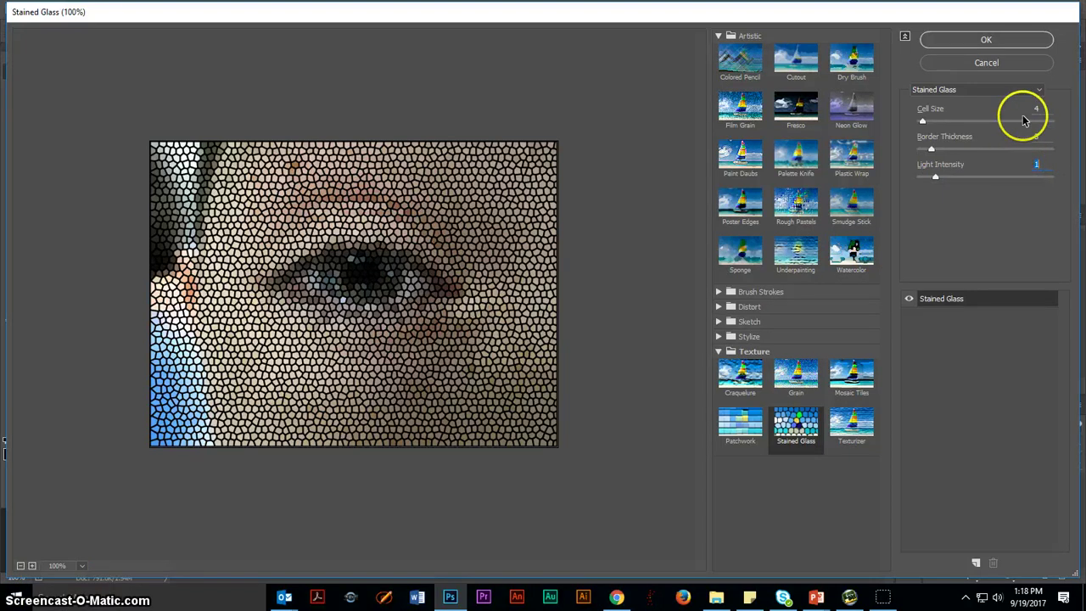
click(976, 44)
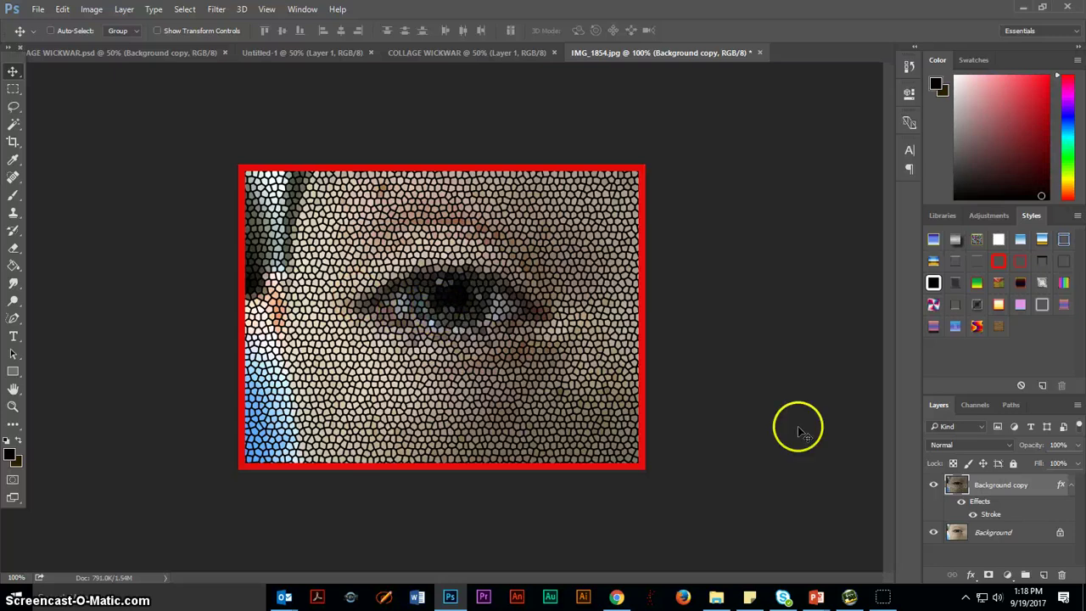
Step: Copy the stained-glass eye photo into COLLAGE WICKWAR, scaled to about 84% × 80% at upper left
mouse_move(359, 314)
mouse_down()
mouse_move(448, 43)
mouse_move(416, 186)
mouse_move(353, 299)
mouse_up()
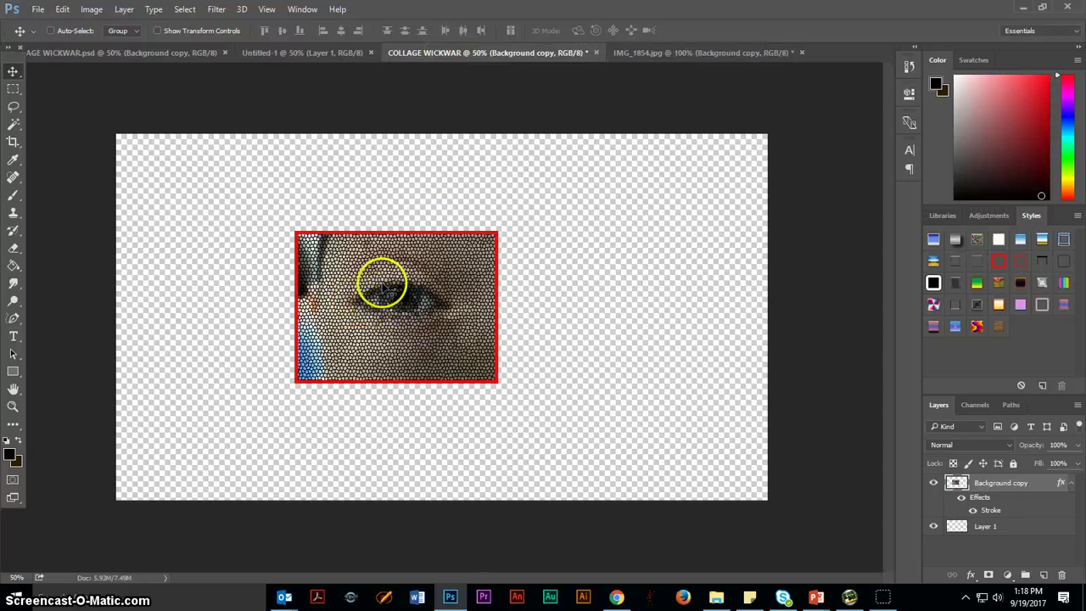
key(ctrl)
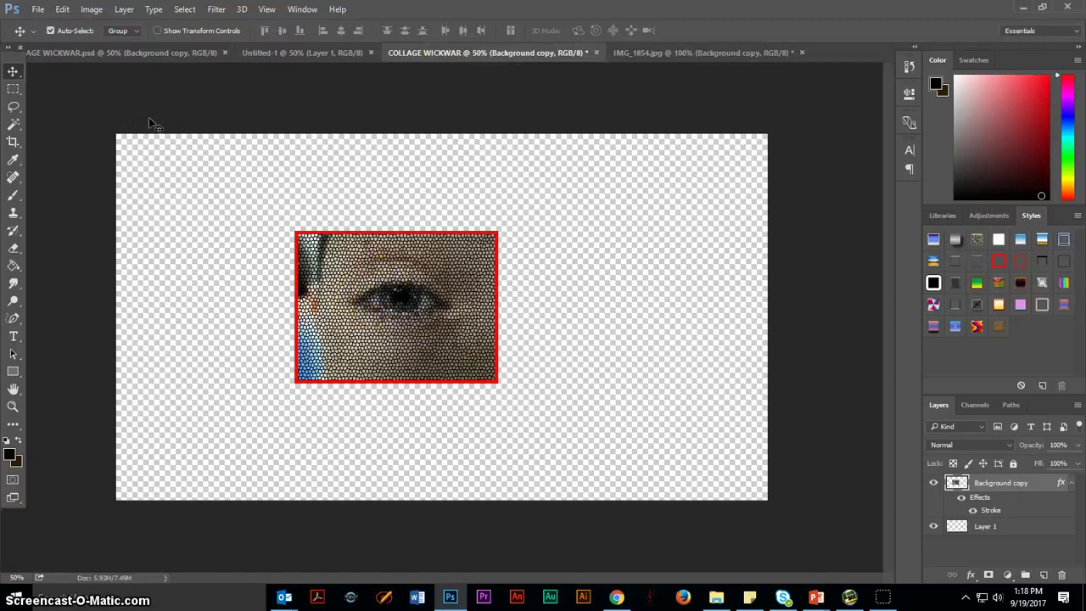
key(ctrl+t)
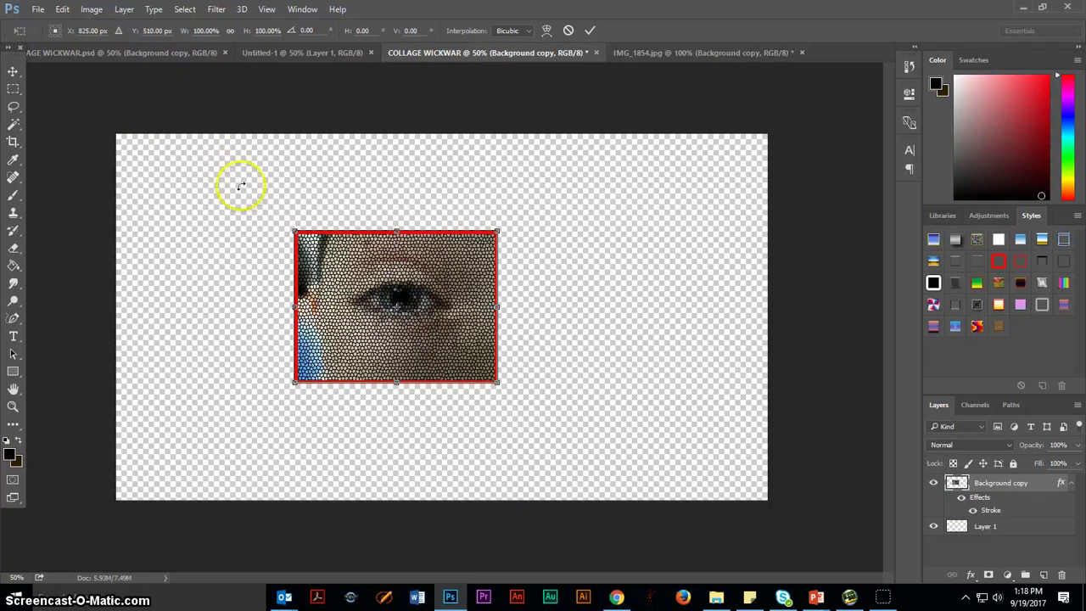
drag(295, 231, 325, 260)
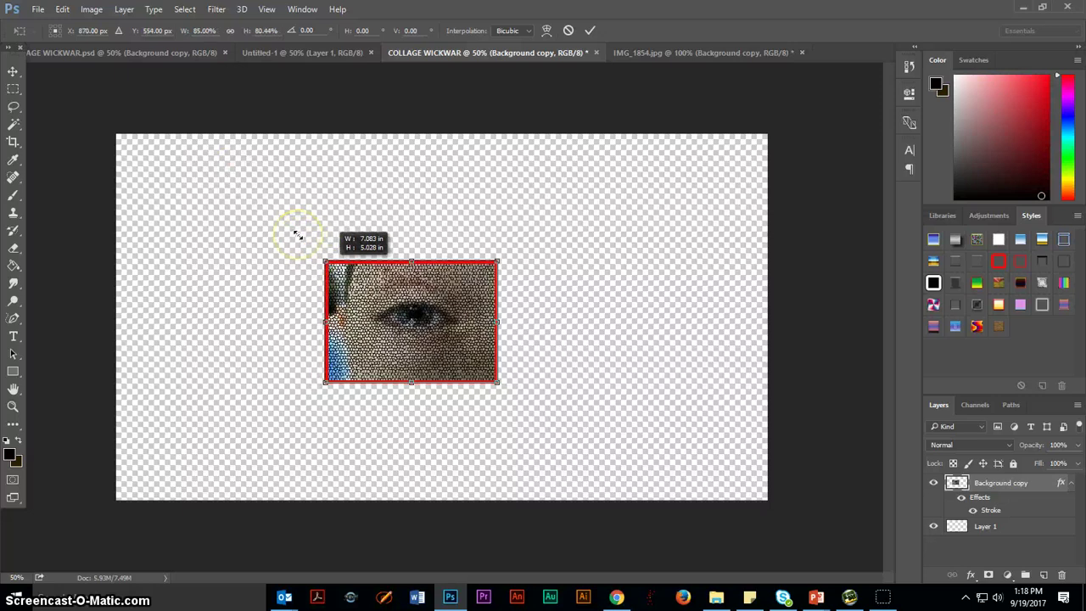
drag(353, 293, 321, 300)
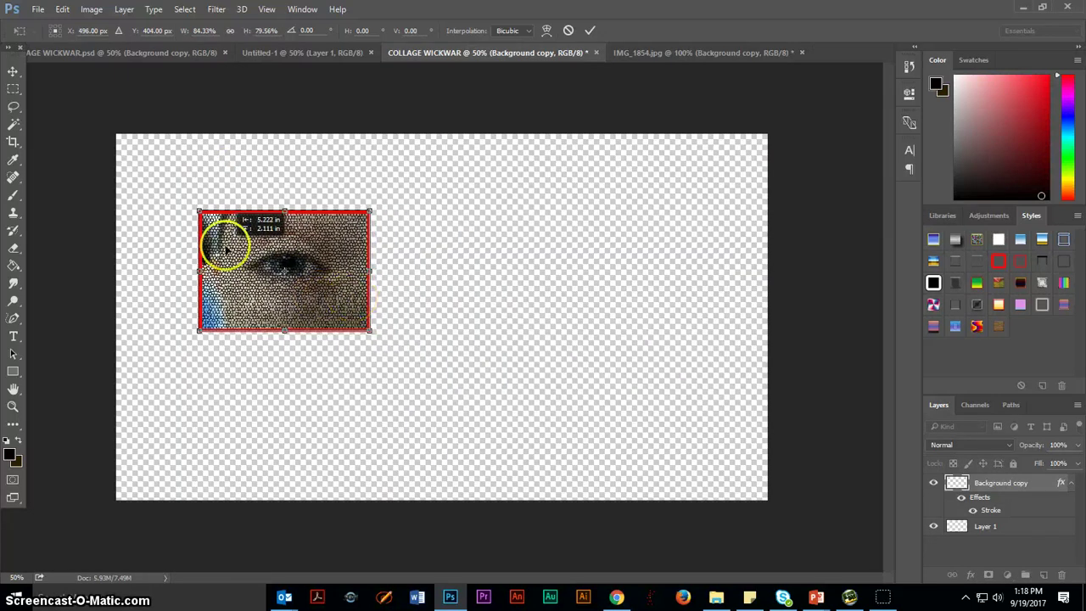
click(13, 85)
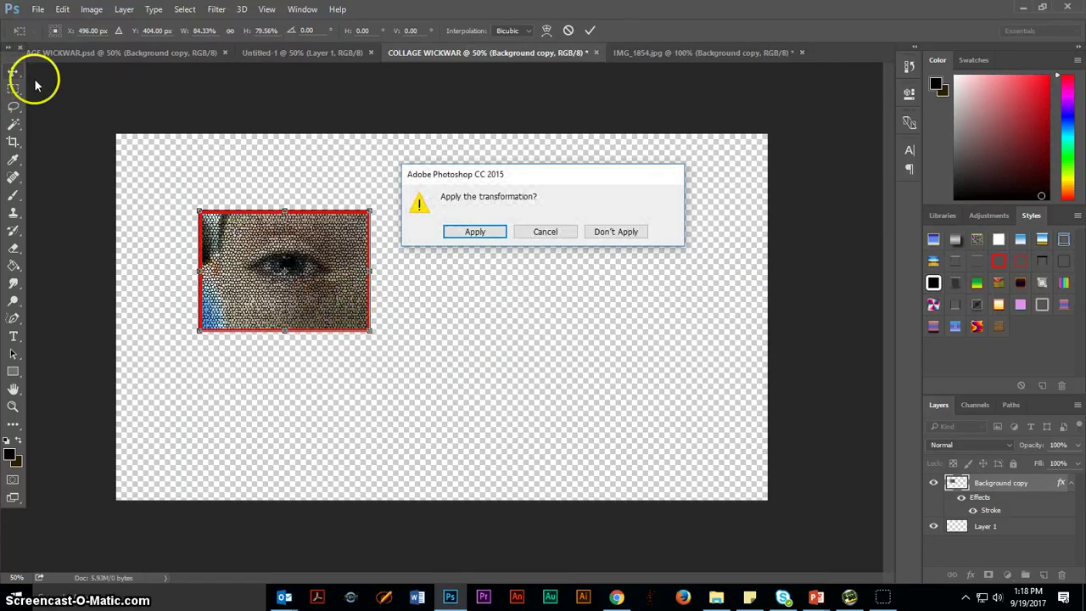
click(462, 236)
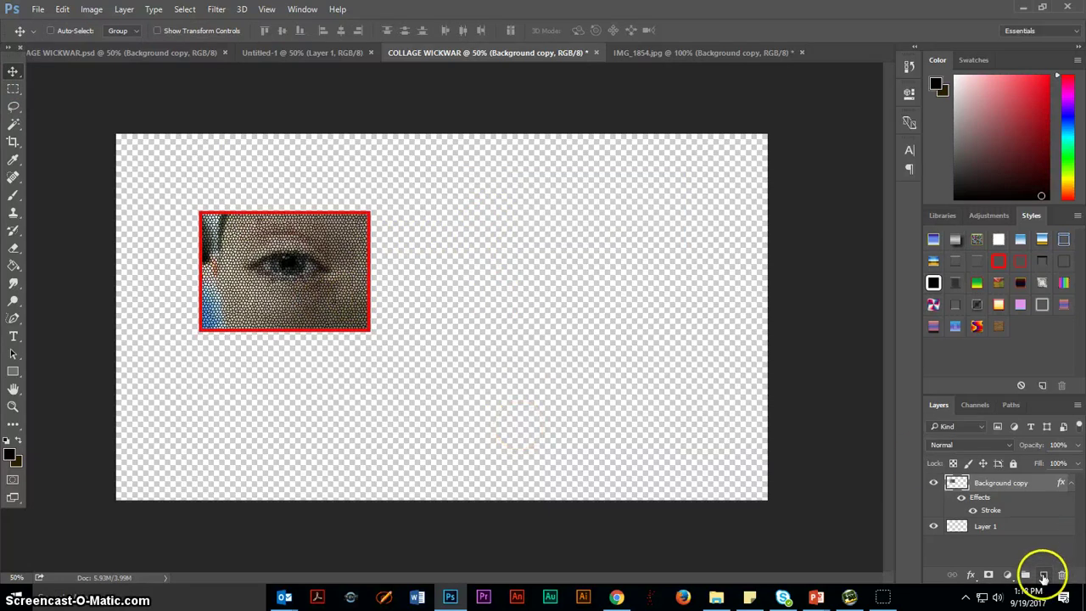
Step: On a new Layer 2, brush a black handwritten signature below the eye photo
click(1043, 576)
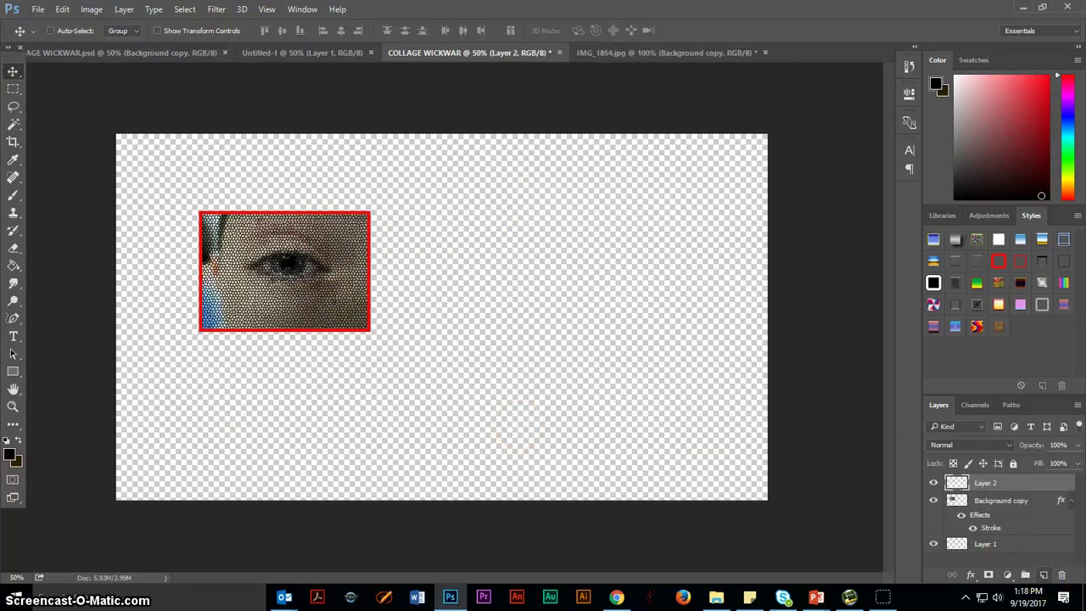
click(12, 196)
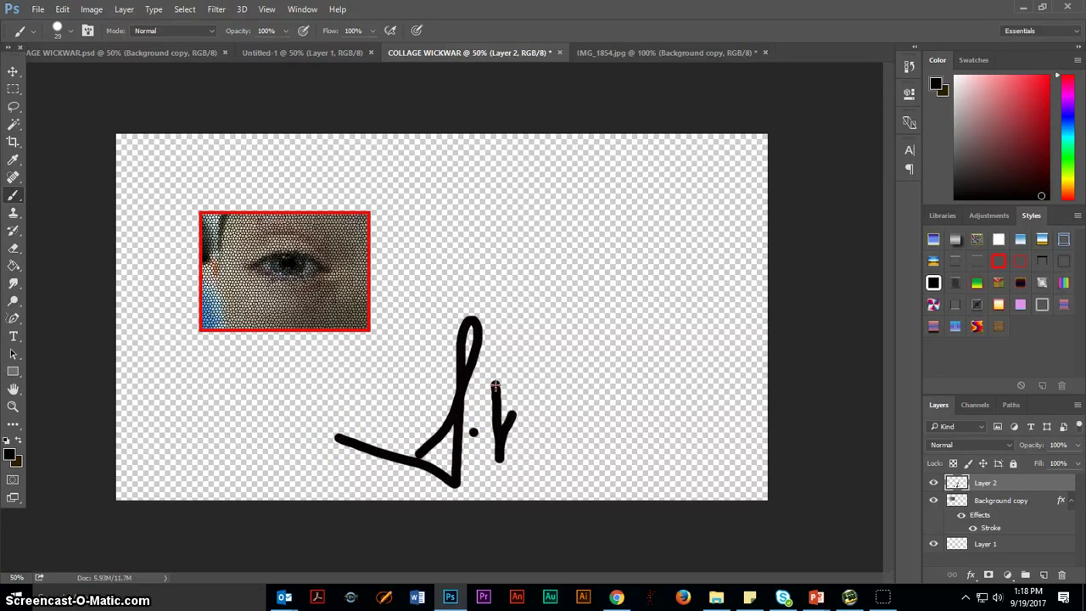
click(500, 490)
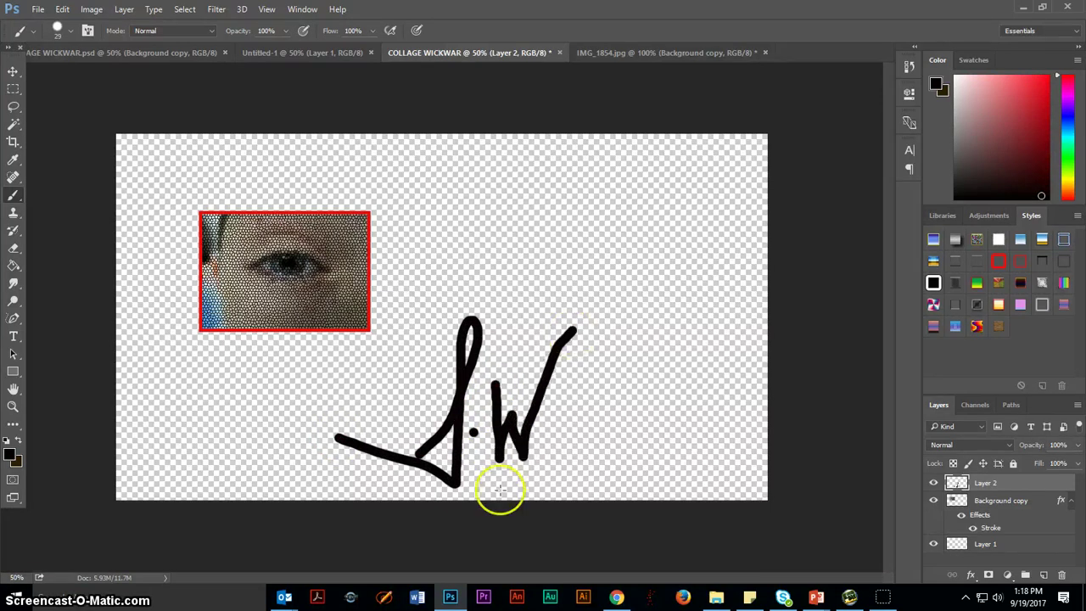
mouse_move(544, 439)
mouse_down()
mouse_move(570, 413)
mouse_move(575, 439)
mouse_move(587, 384)
mouse_move(589, 439)
mouse_up()
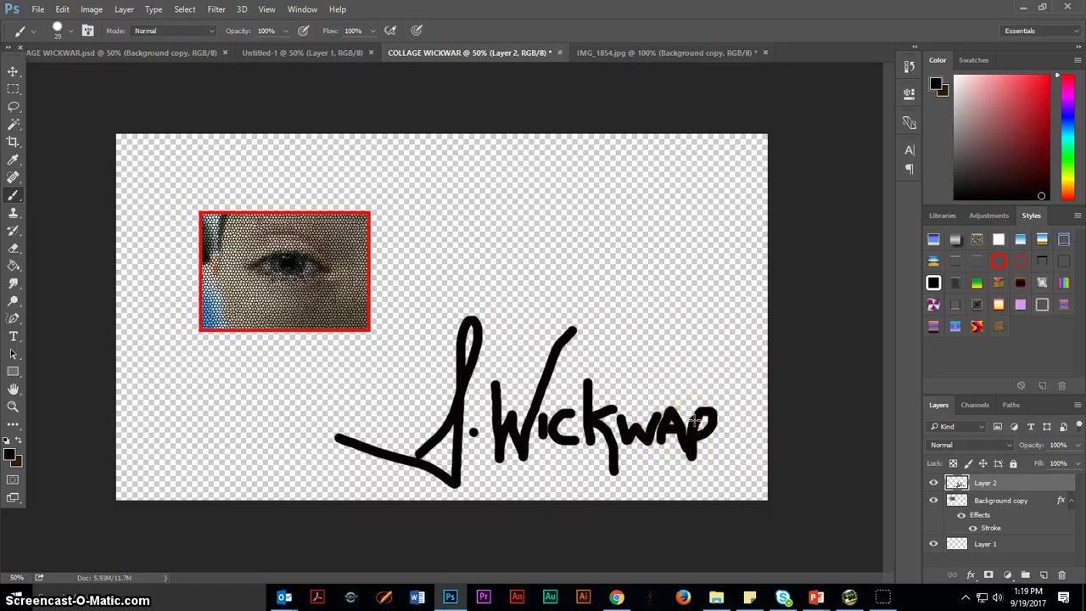
Step: Load the Text Effects style library and apply its black-with-white-outline style to the signature
click(13, 73)
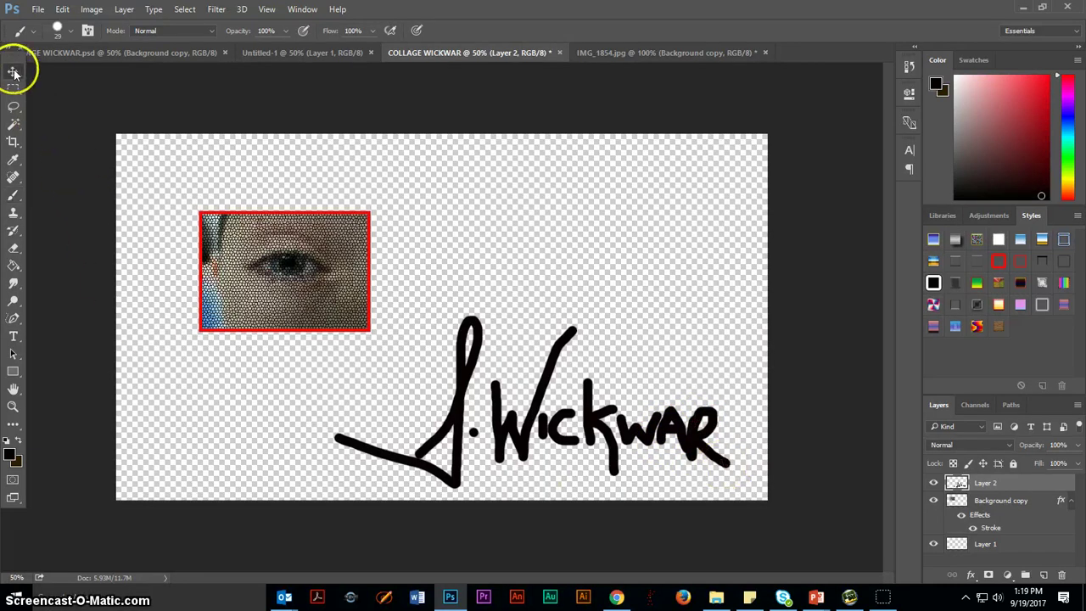
click(1076, 218)
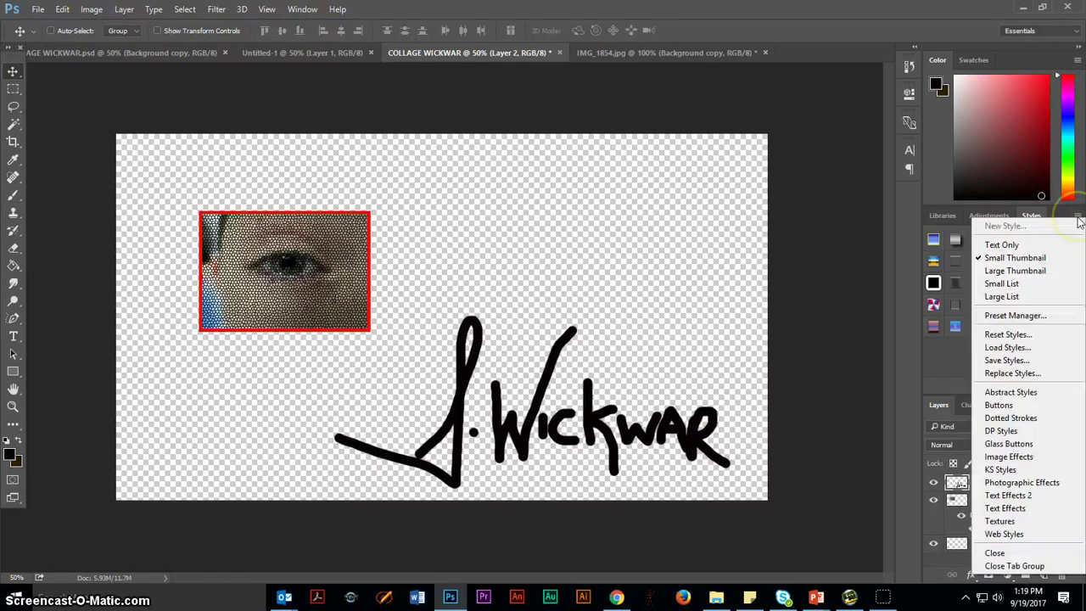
click(1013, 508)
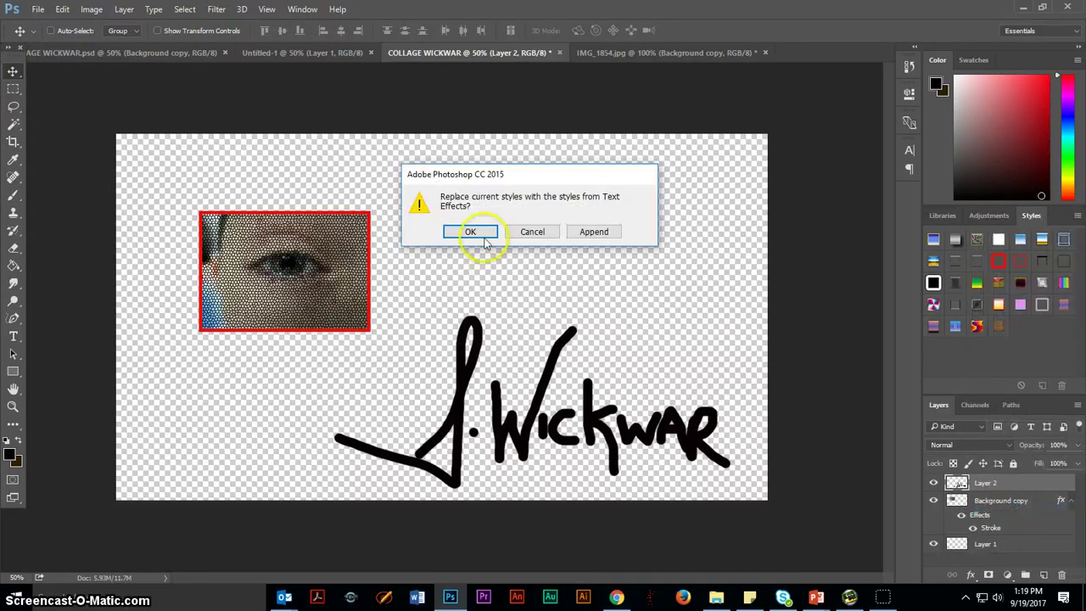
click(474, 232)
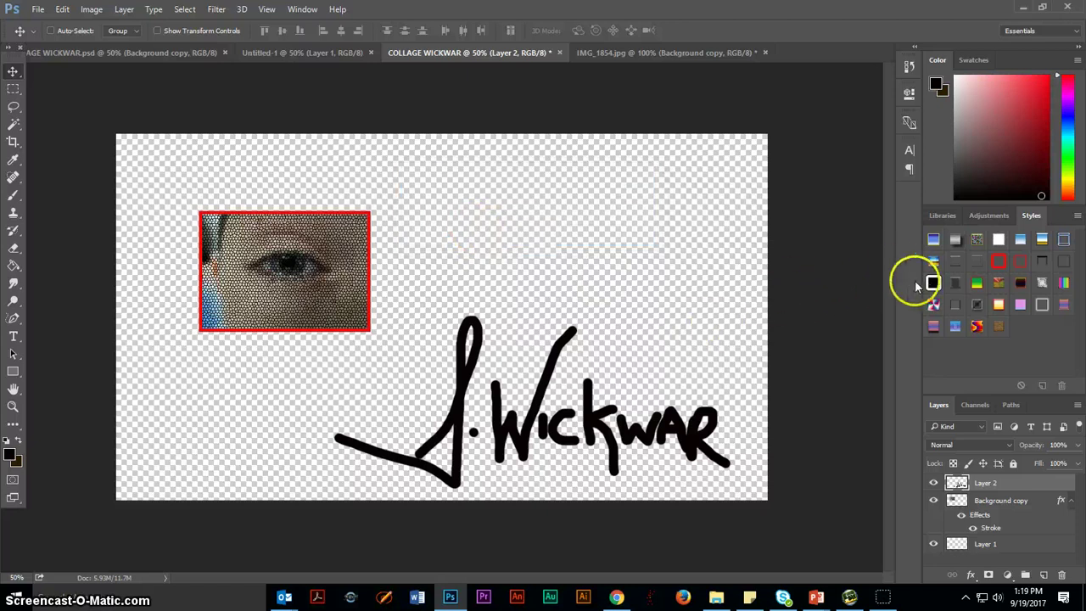
click(986, 249)
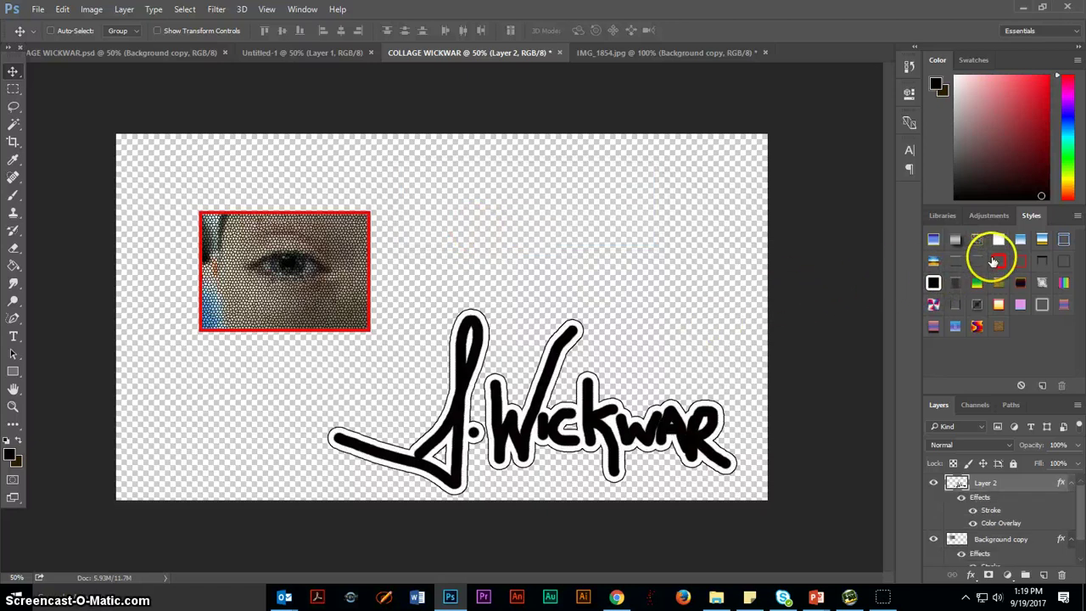
click(974, 265)
click(933, 282)
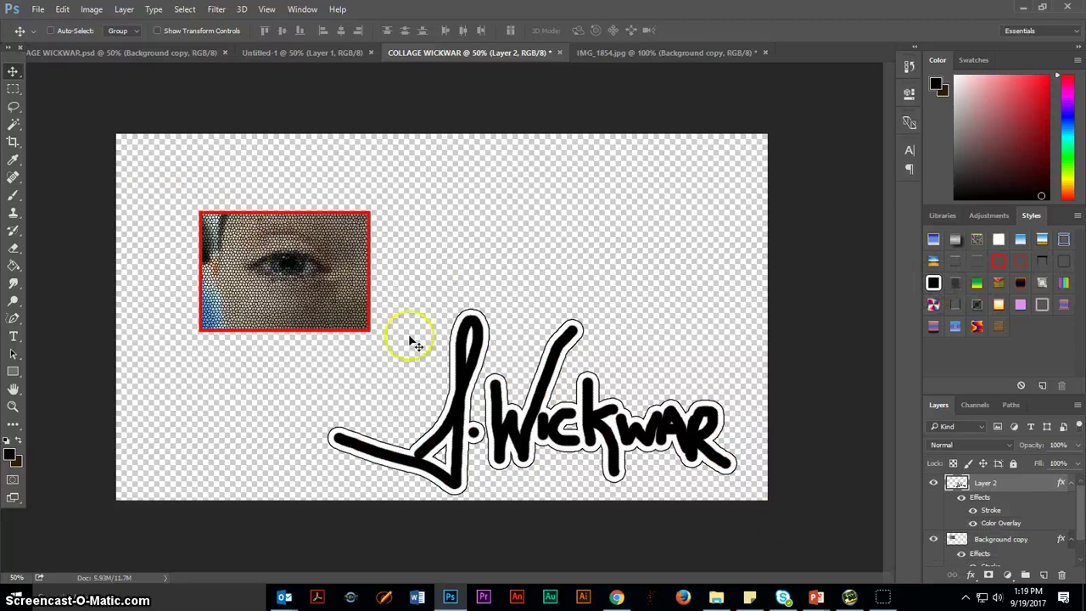
Step: Scale the signature to about 44% and move it into the bottom-right corner
key(ctrl+t)
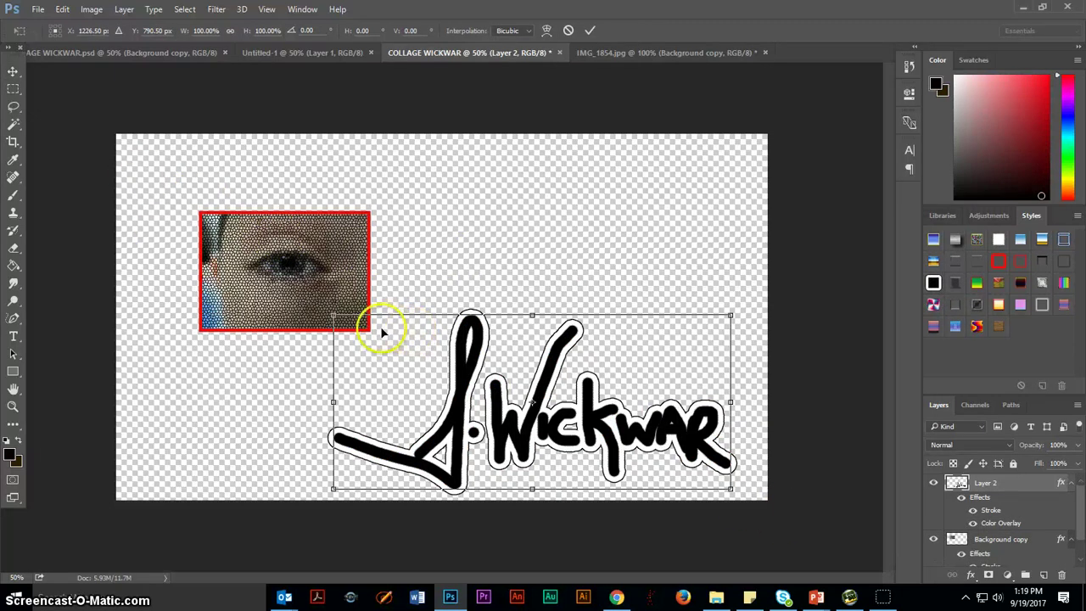
mouse_move(333, 315)
mouse_down()
mouse_move(533, 375)
mouse_move(557, 413)
mouse_up()
click(670, 448)
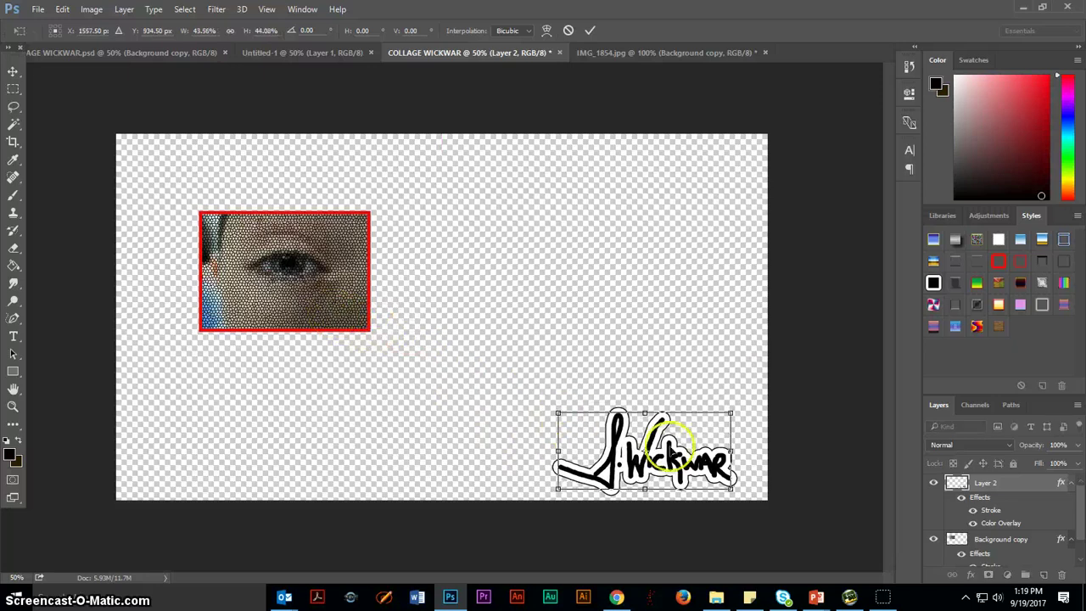
mouse_move(670, 445)
mouse_down()
mouse_move(690, 442)
mouse_move(696, 456)
mouse_up()
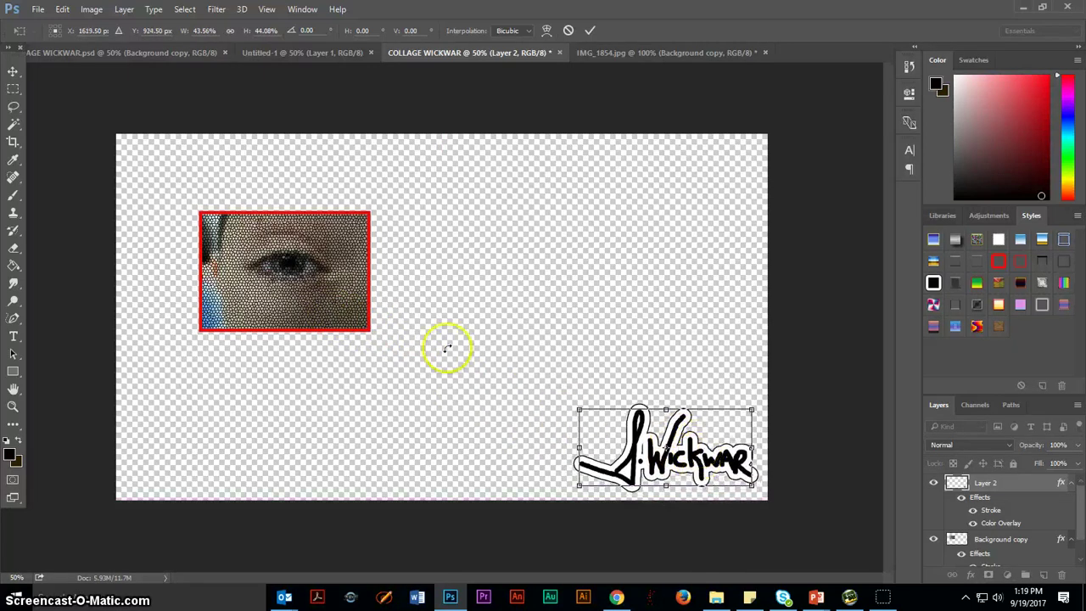
click(14, 72)
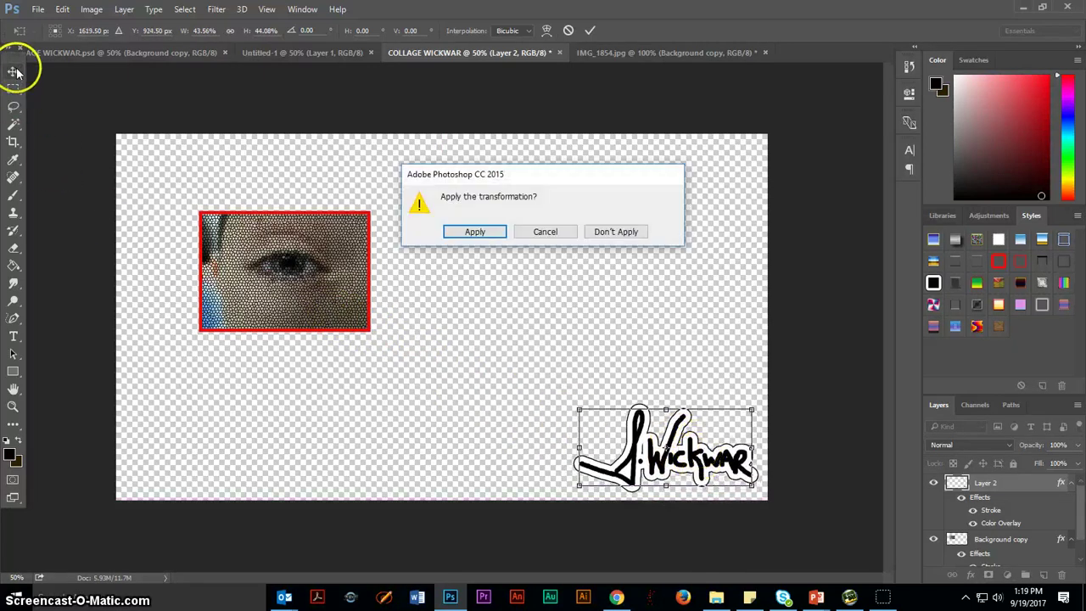
click(475, 231)
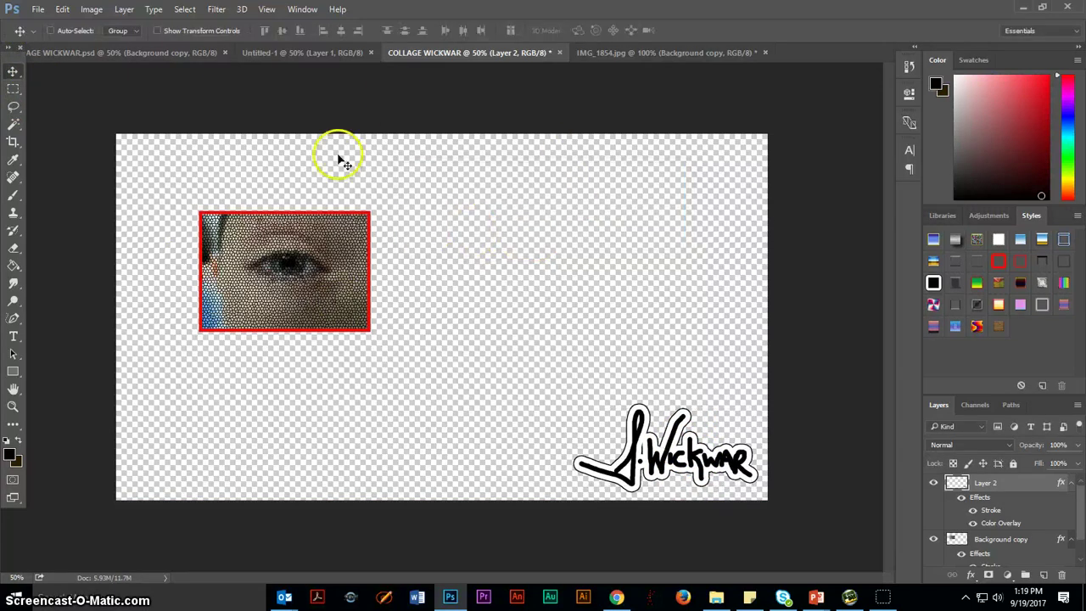
Step: Bring the finished WICKWAR.psd collage document to the front
click(46, 54)
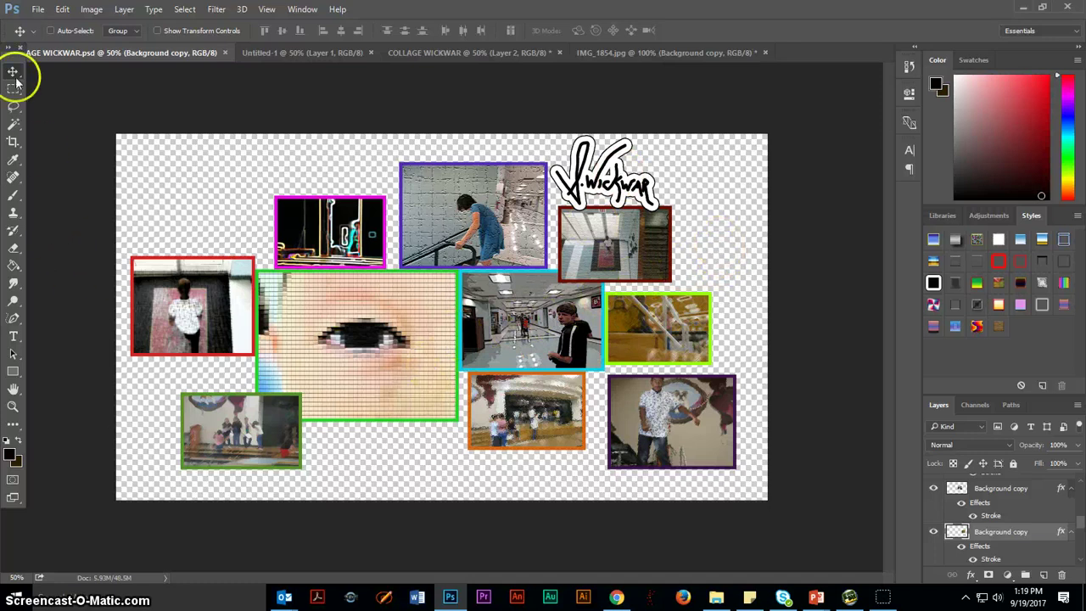
Step: Save the collage as the JPEG 'COLLAGE WICKWAR' at Quality 12 (Maximum), Baseline Standard
click(38, 8)
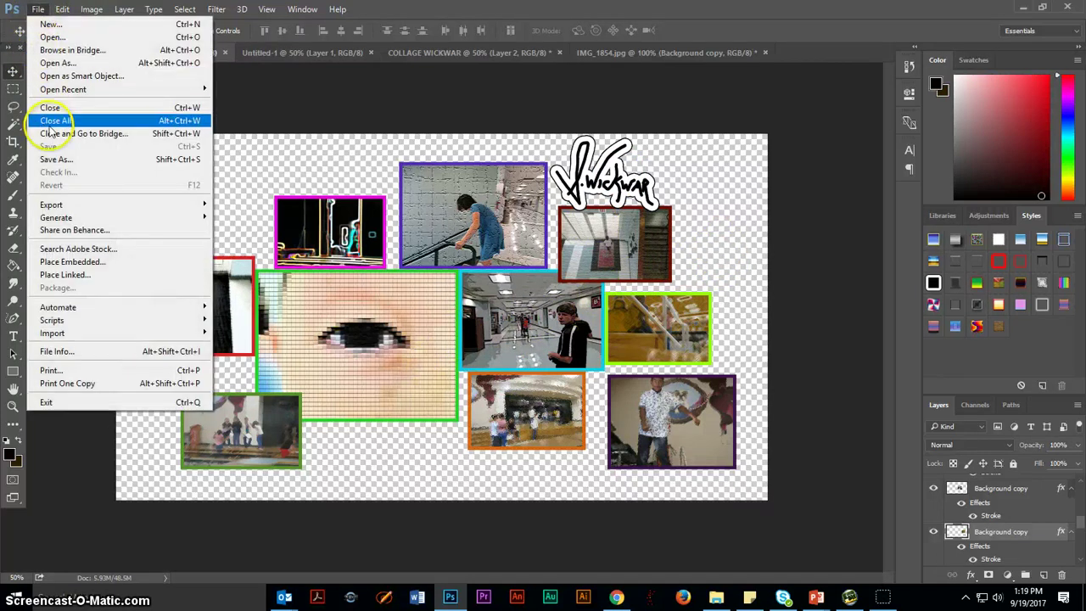
click(53, 159)
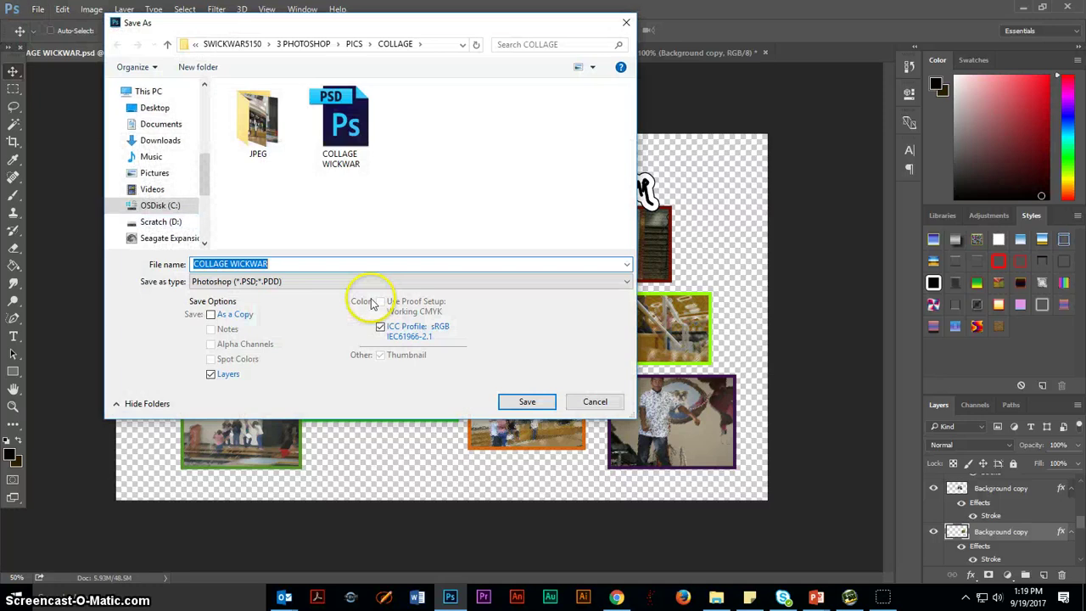
click(274, 283)
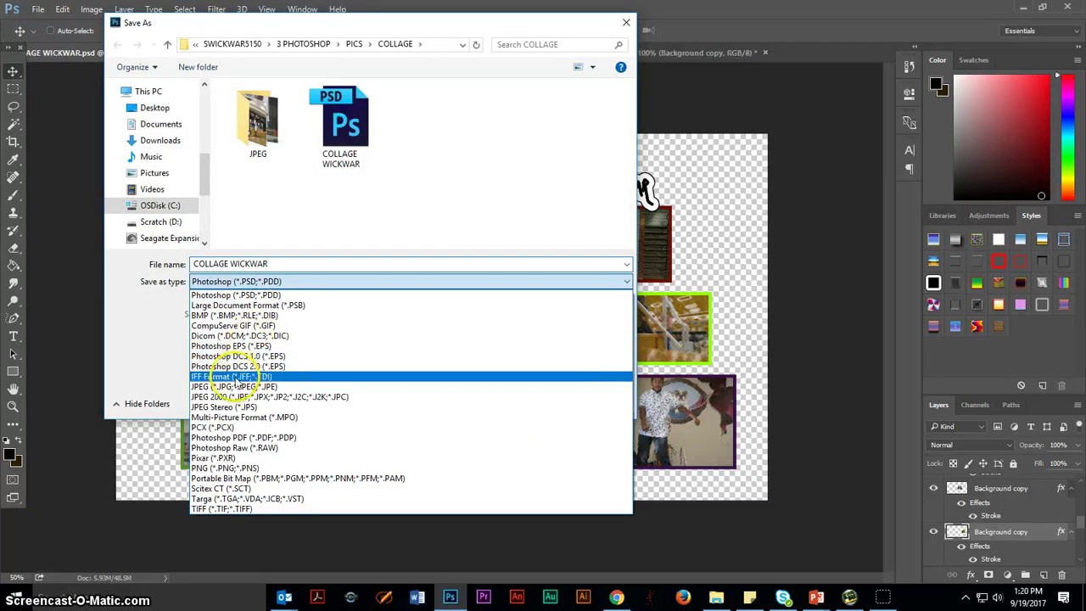
click(229, 377)
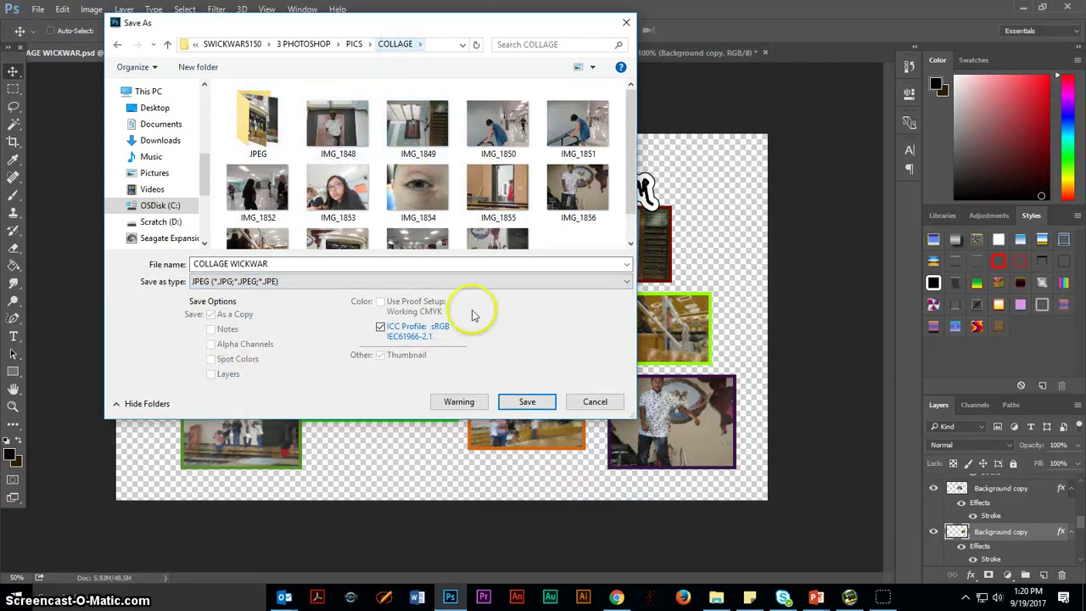
click(527, 403)
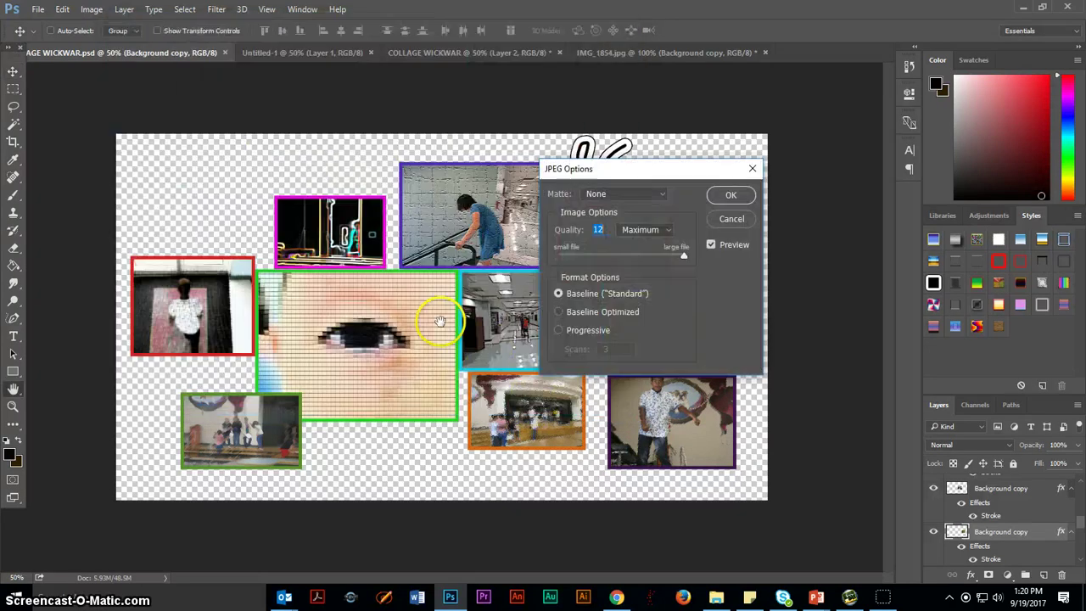
click(729, 193)
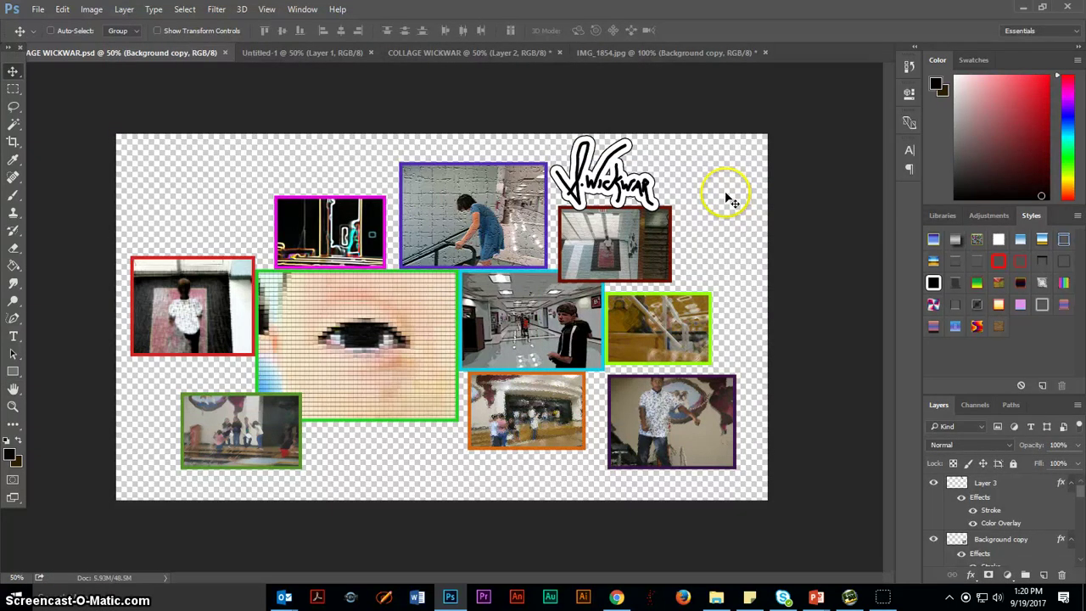